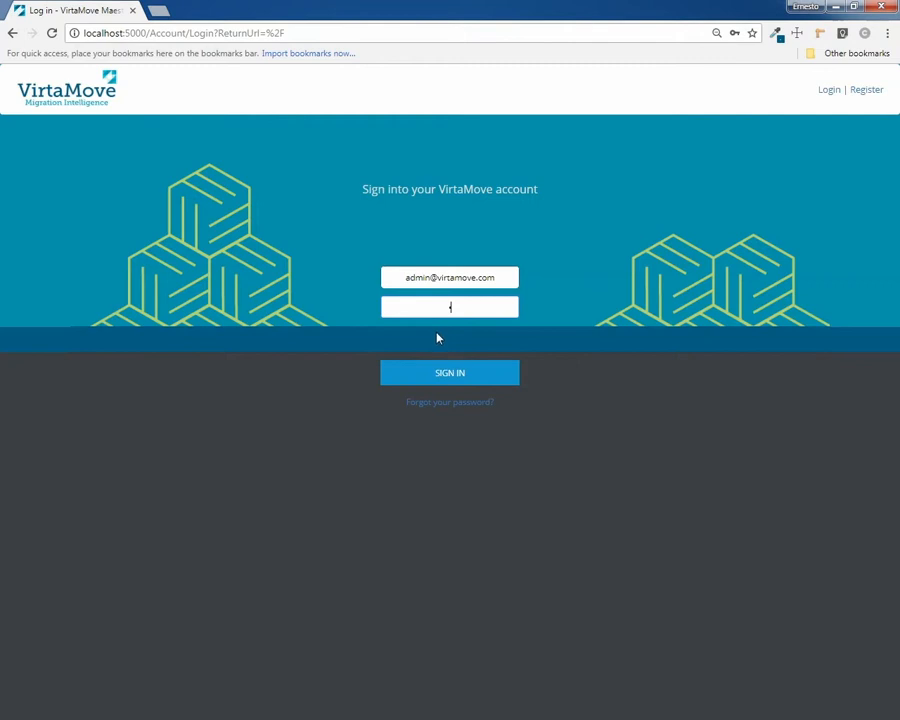
# Sign in to Maestro as the administrator with the admin password
pyautogui.write('•••••••')
pyautogui.press('Return')
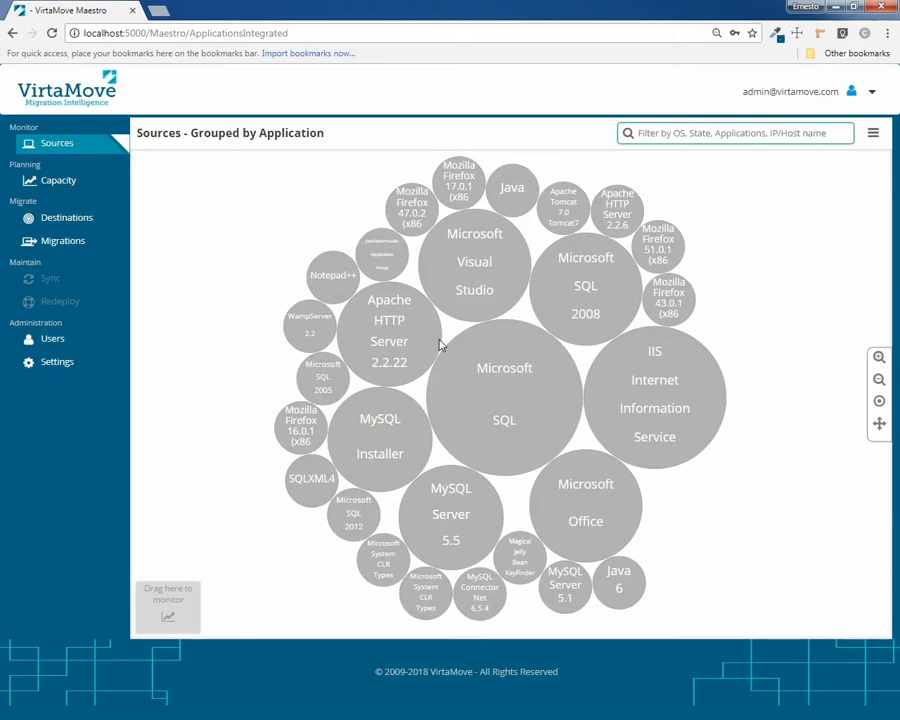
# Open the Microsoft SQL bubble to reveal its five source servers
pyautogui.moveTo(444, 356)
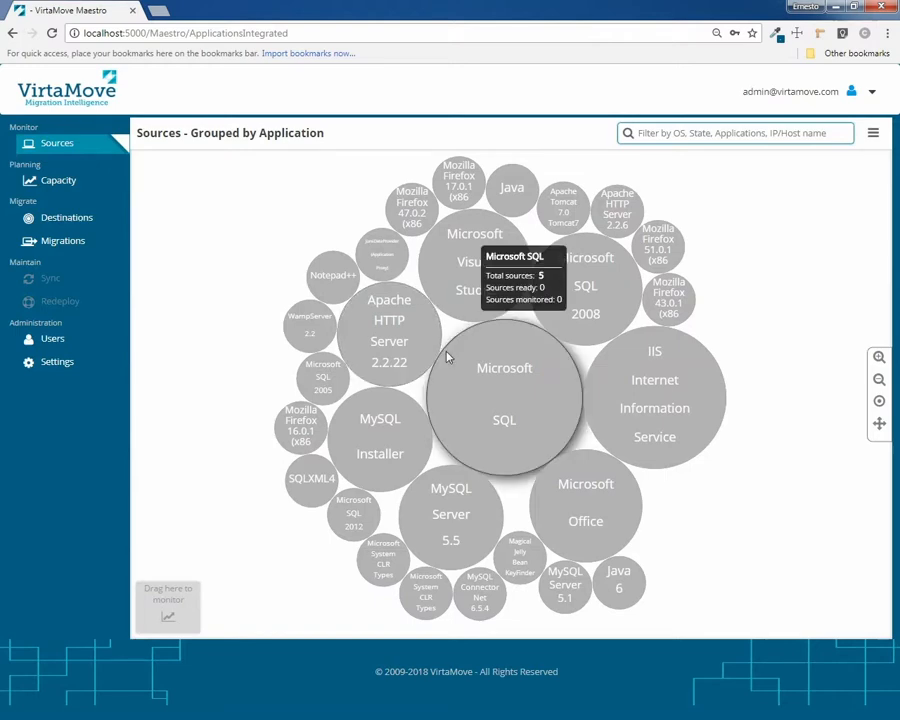
pyautogui.moveTo(623, 410)
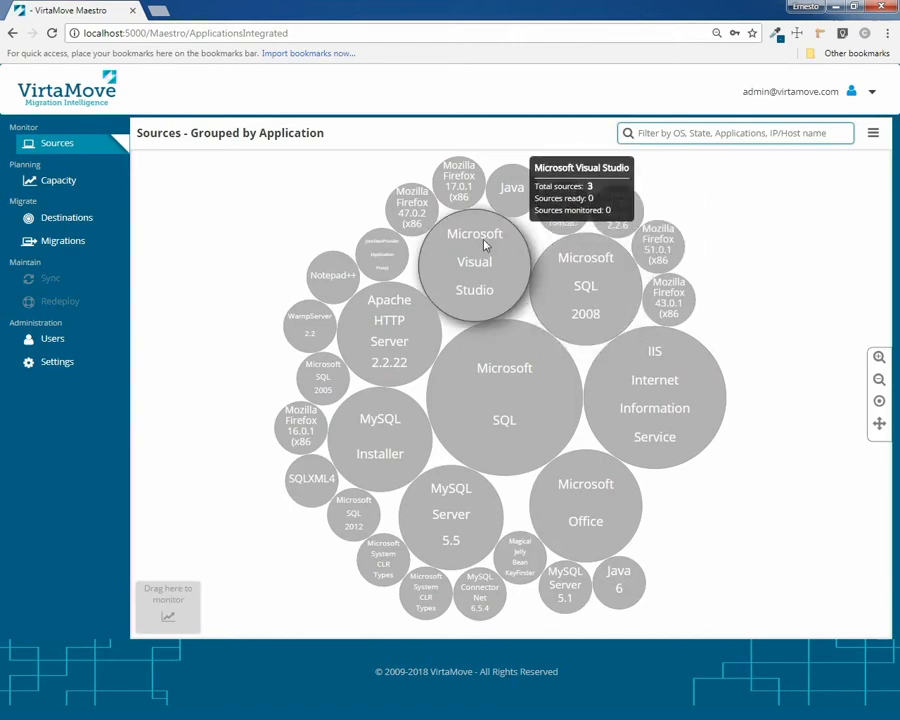
pyautogui.moveTo(470, 197)
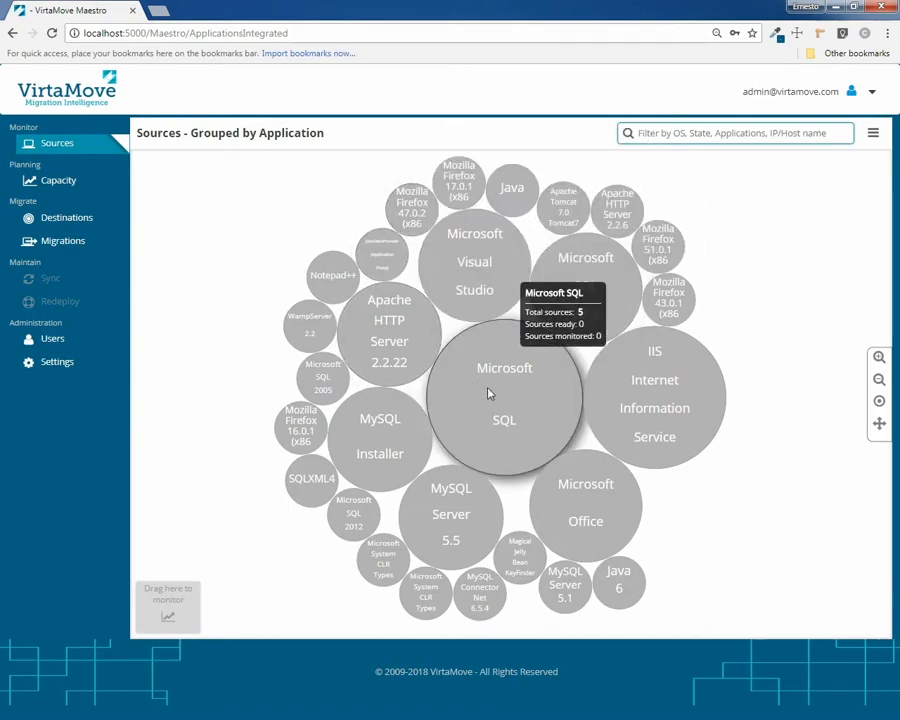
pyautogui.click(502, 387)
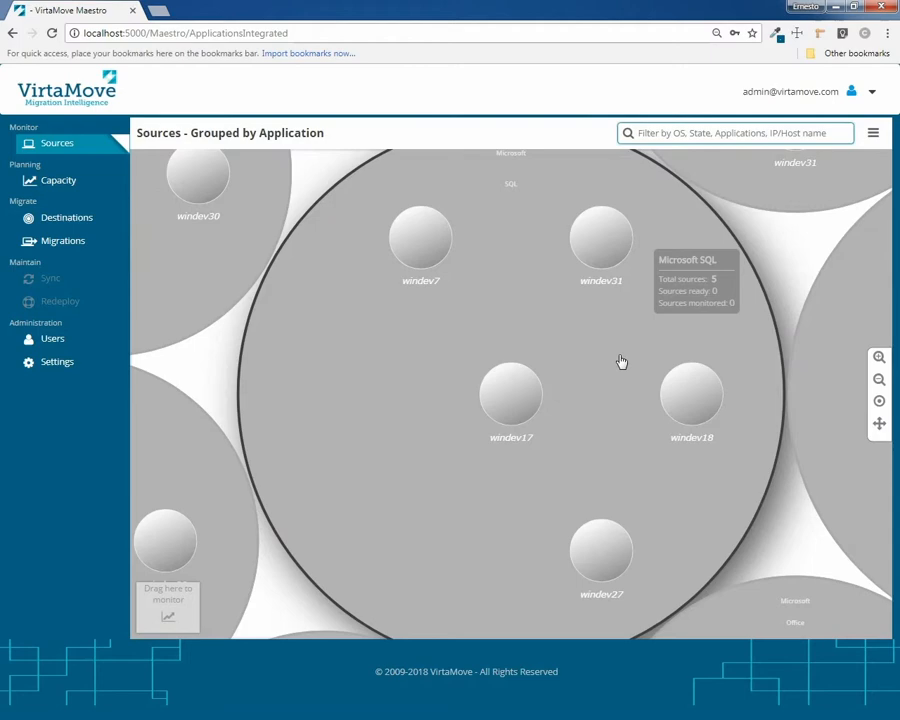
# Compare windev31, windev17 and windev27 details, then open windev27's full detail page
pyautogui.click(599, 247)
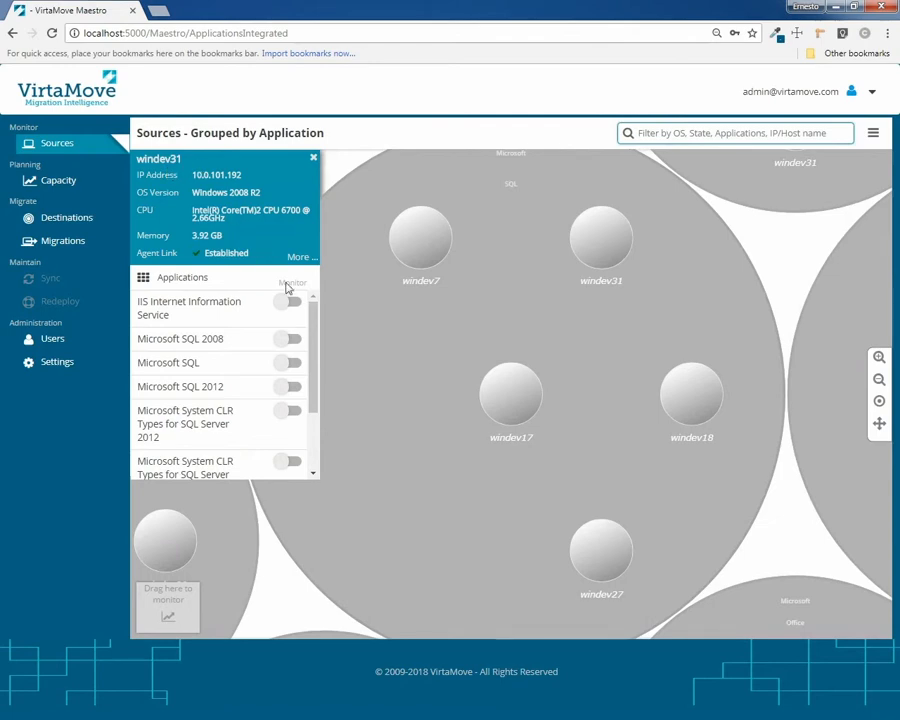
pyautogui.scroll(-3, 287, 300)
pyautogui.scroll(3, 312, 300)
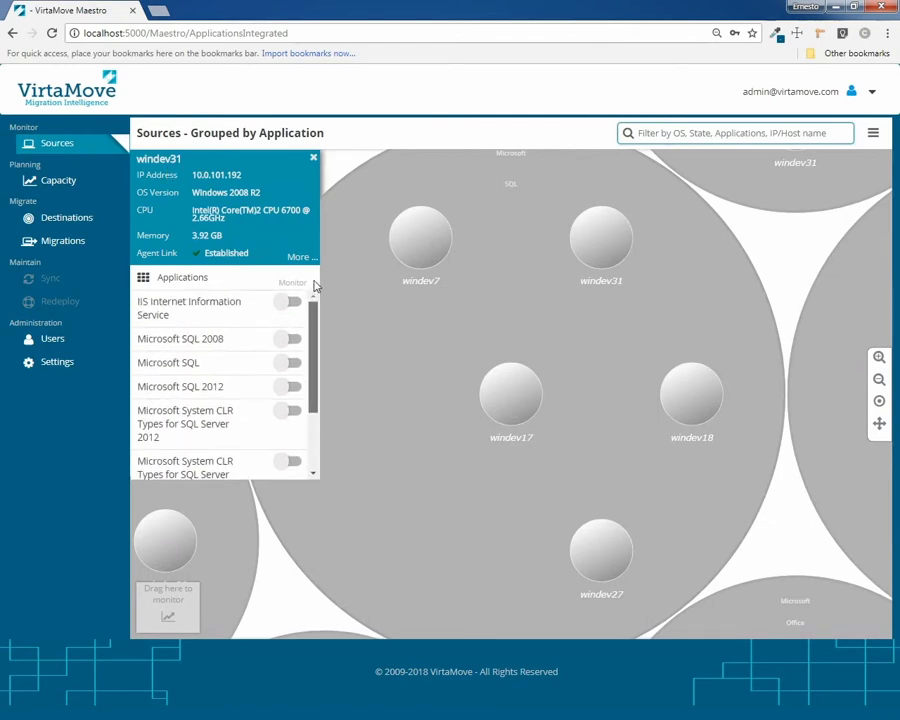
pyautogui.click(505, 407)
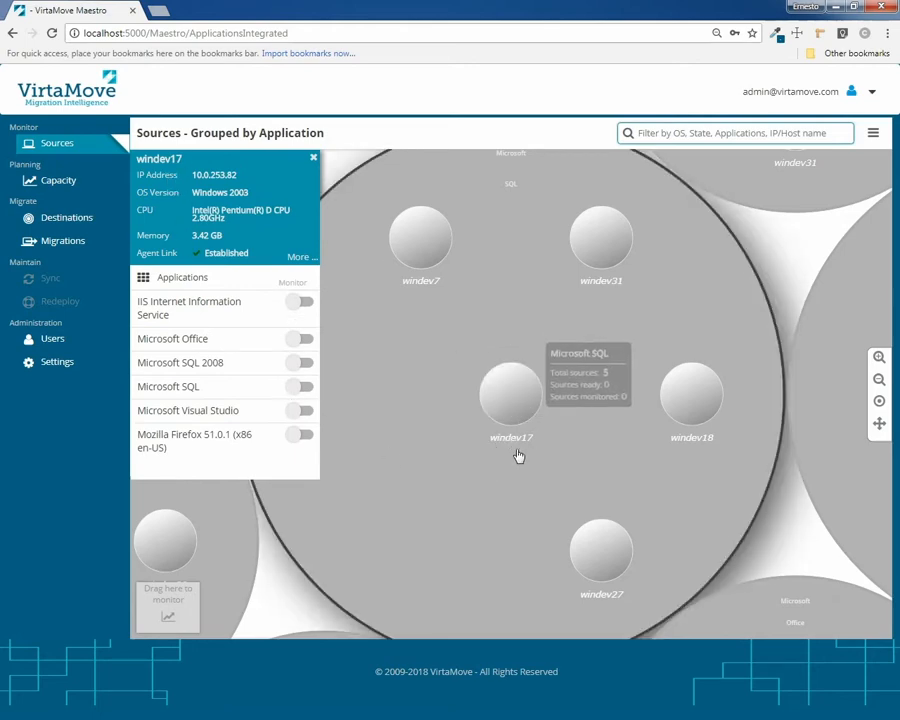
pyautogui.click(595, 557)
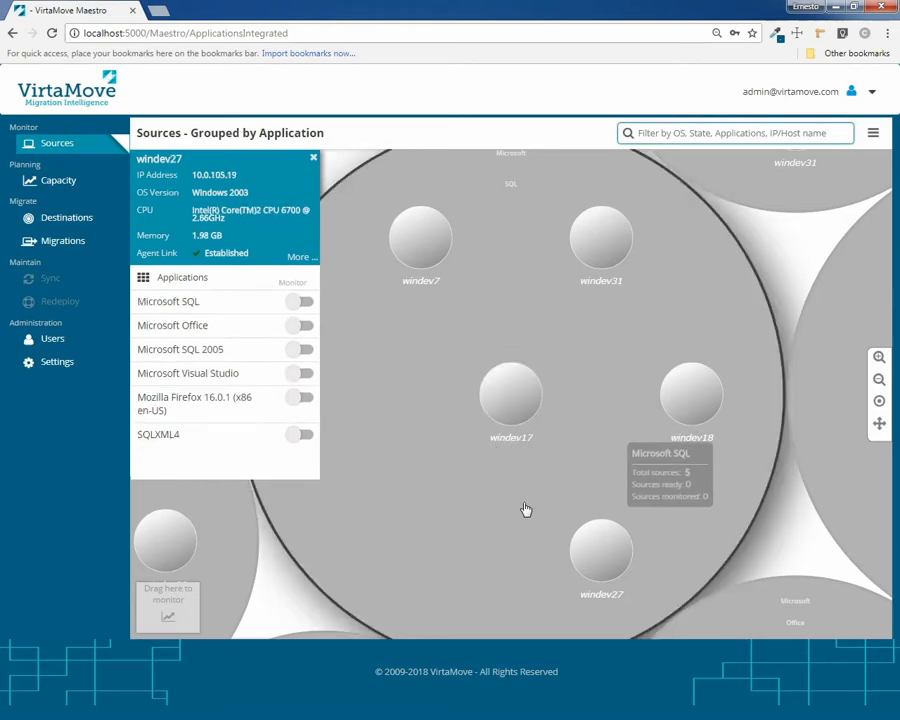
pyautogui.click(303, 260)
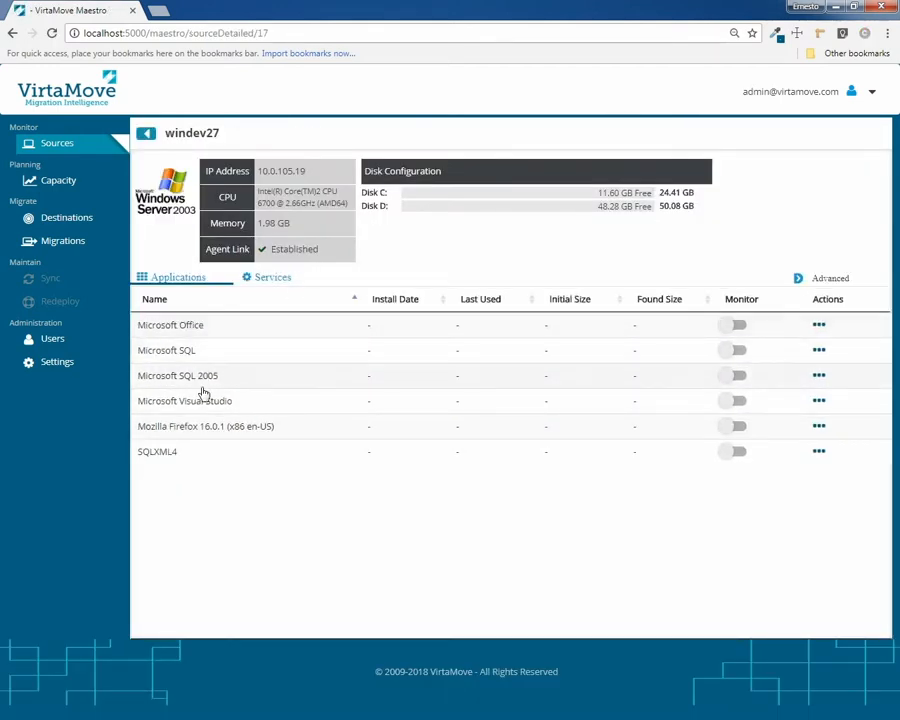
# Review windev27's services, then its users and groups sorted by type with users first
pyautogui.click(818, 326)
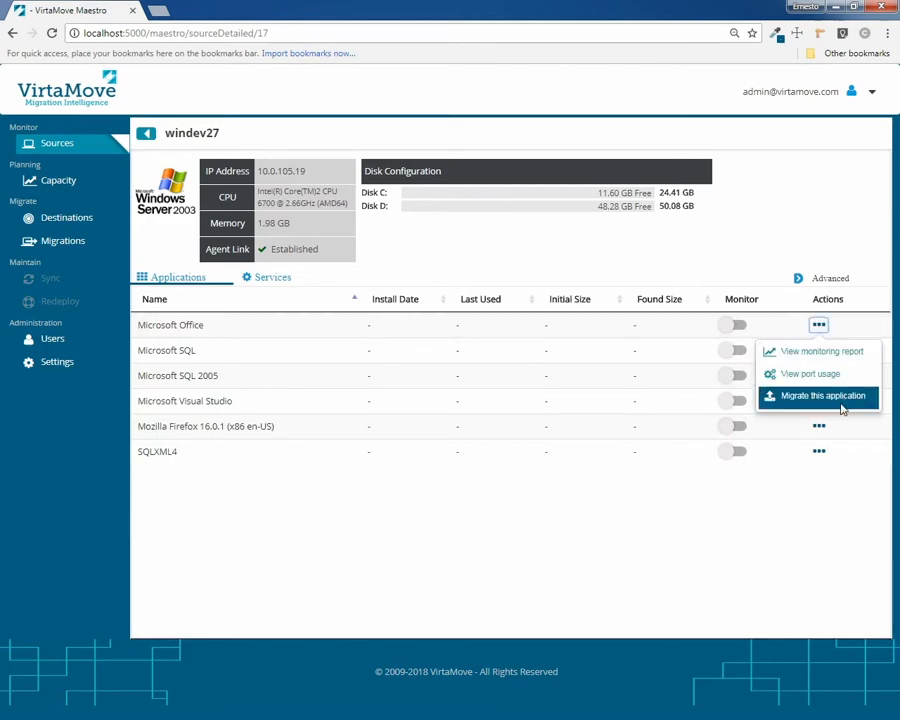
pyautogui.click(268, 284)
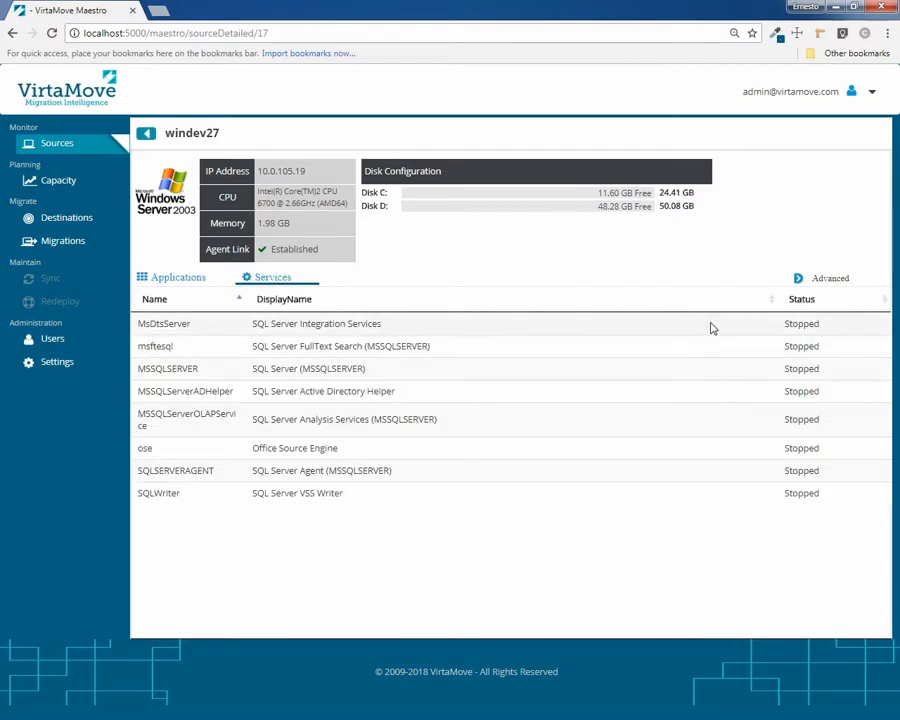
pyautogui.click(798, 282)
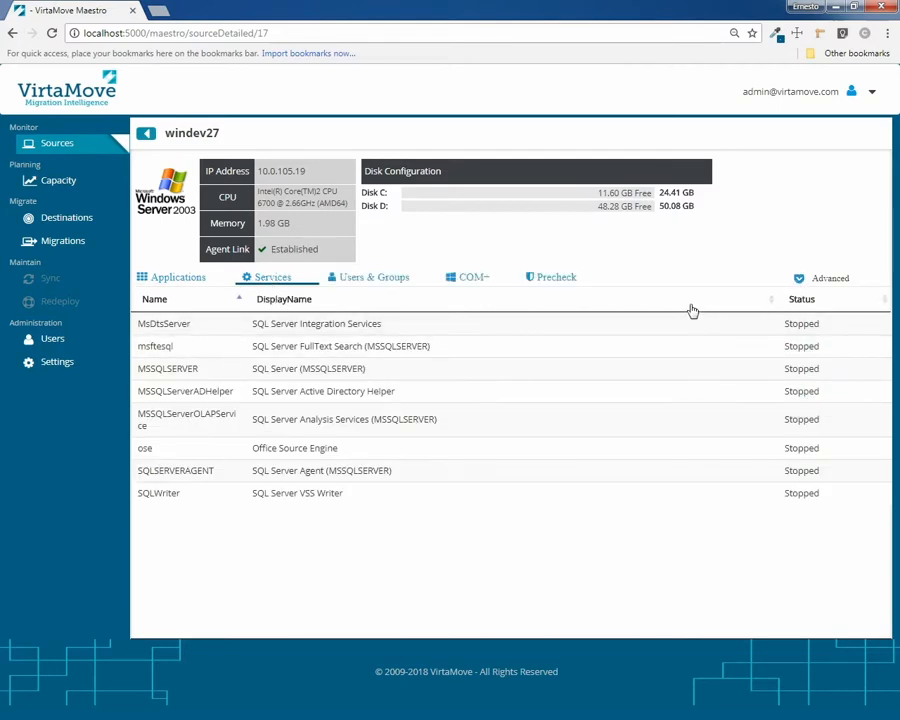
pyautogui.click(378, 283)
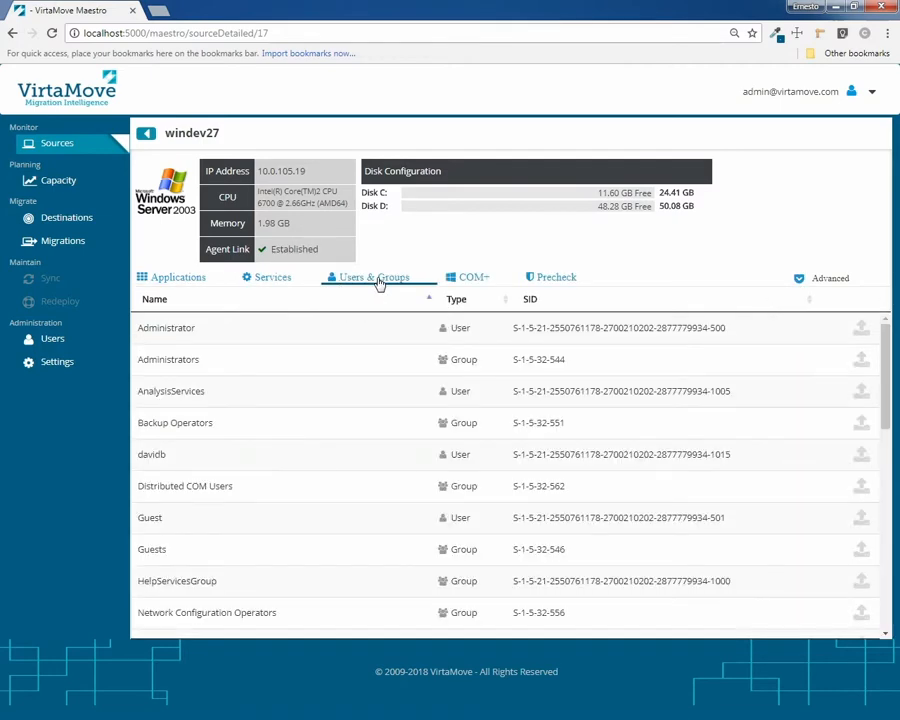
pyautogui.click(462, 305)
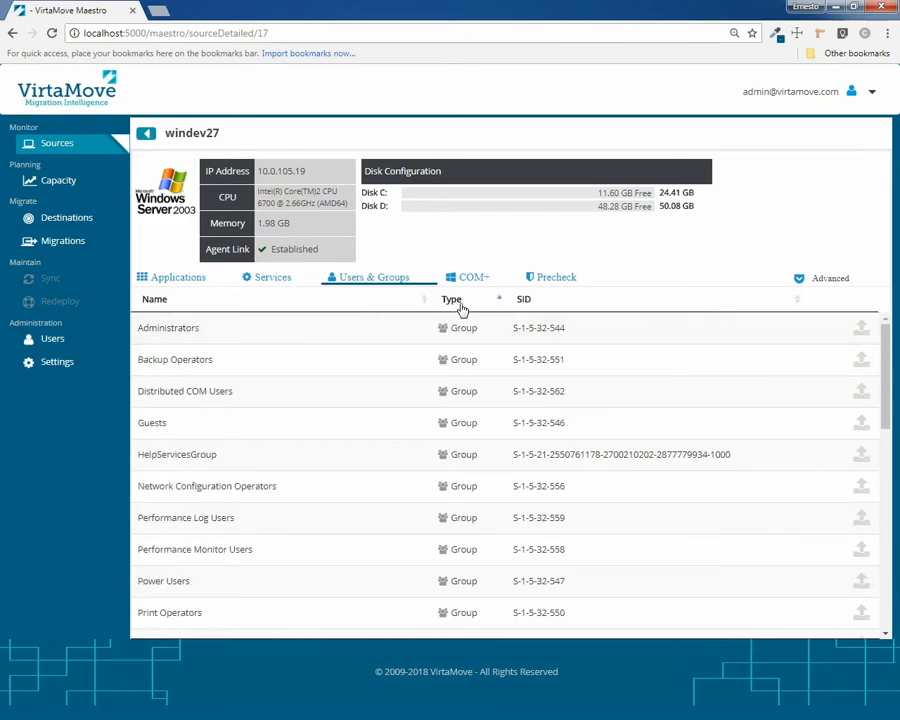
pyautogui.click(458, 306)
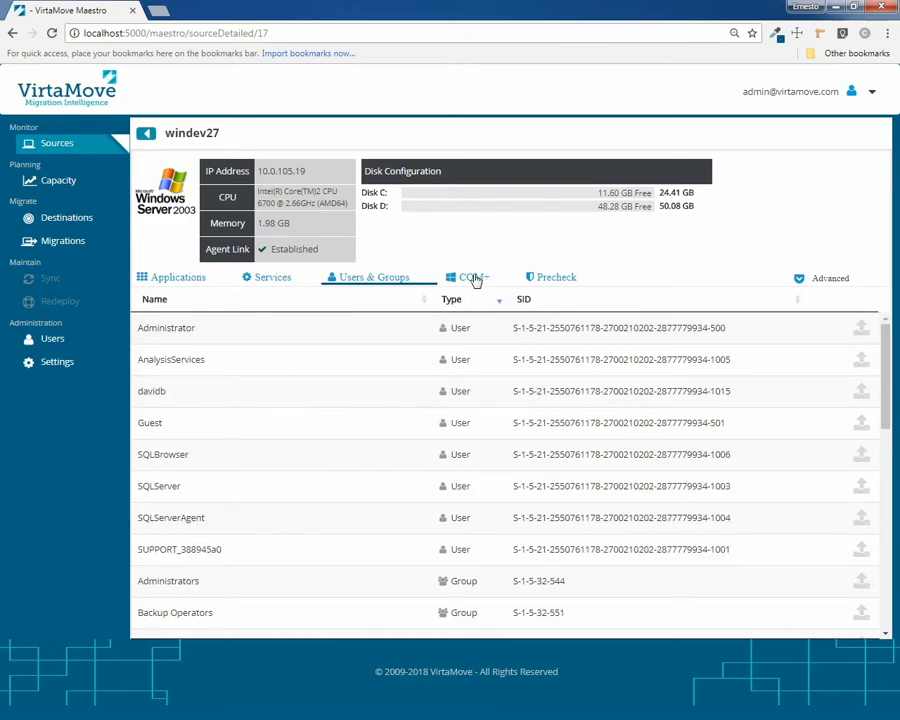
# Check windev27's COM+ components and return to the Sources overview
pyautogui.click(472, 279)
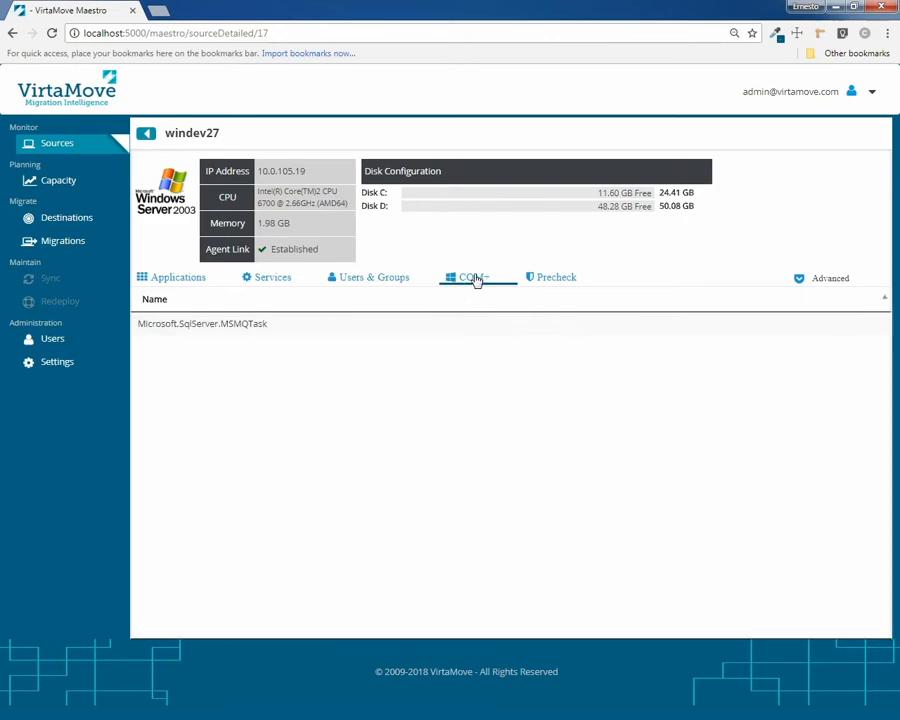
pyautogui.click(195, 283)
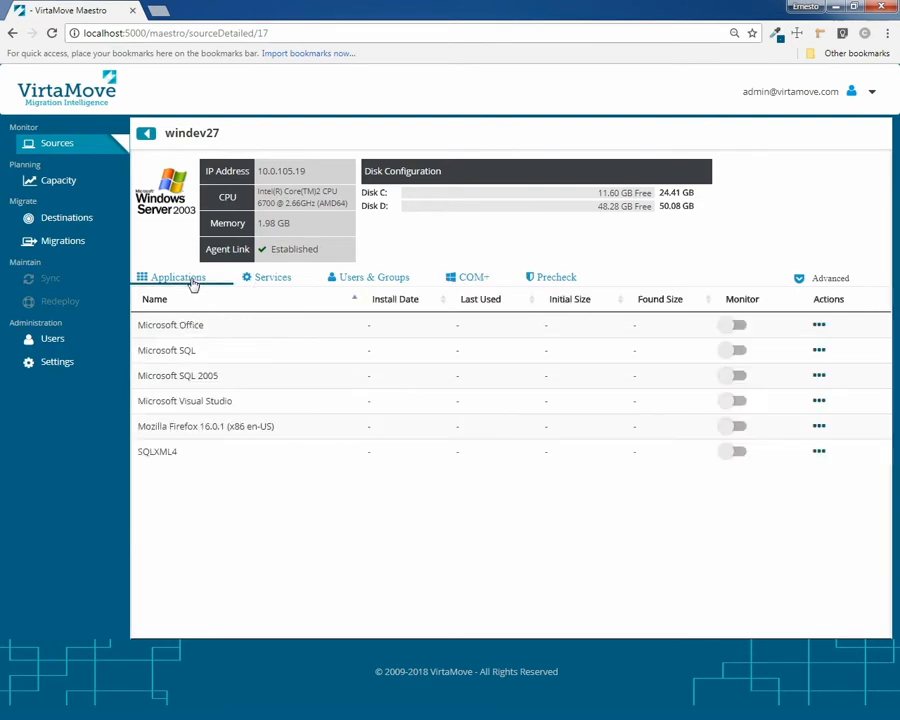
pyautogui.click(146, 133)
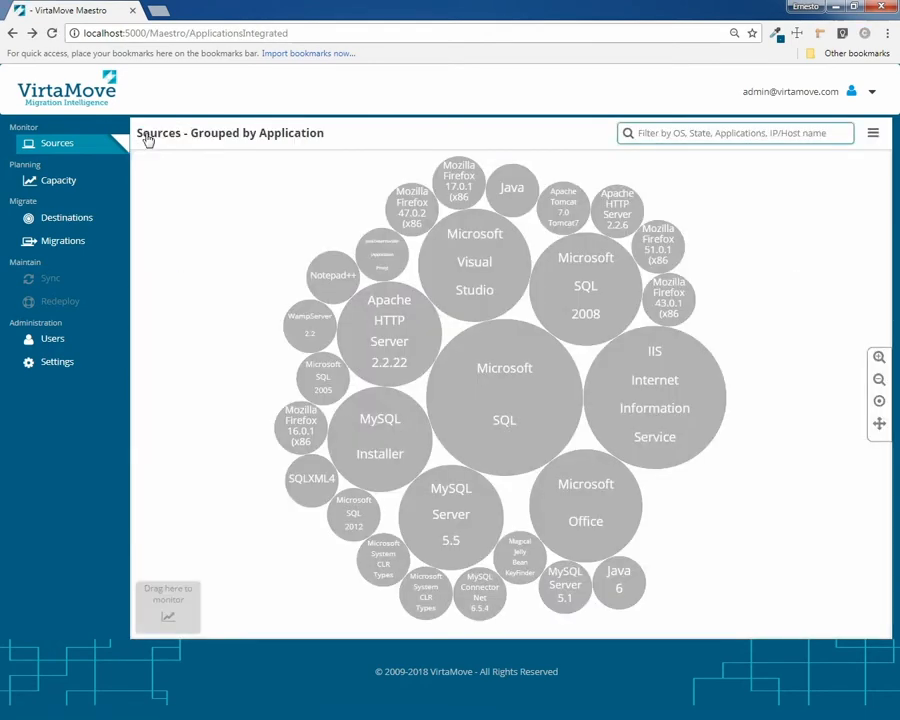
# Turn off Group by applications so Sources show as a flat server grid
pyautogui.click(873, 138)
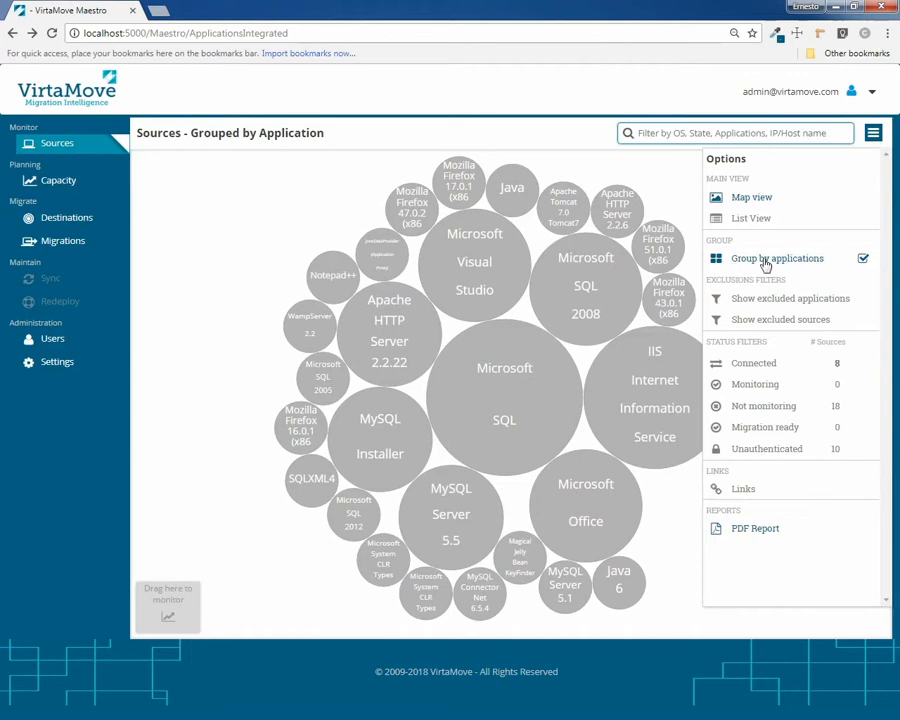
pyautogui.click(863, 260)
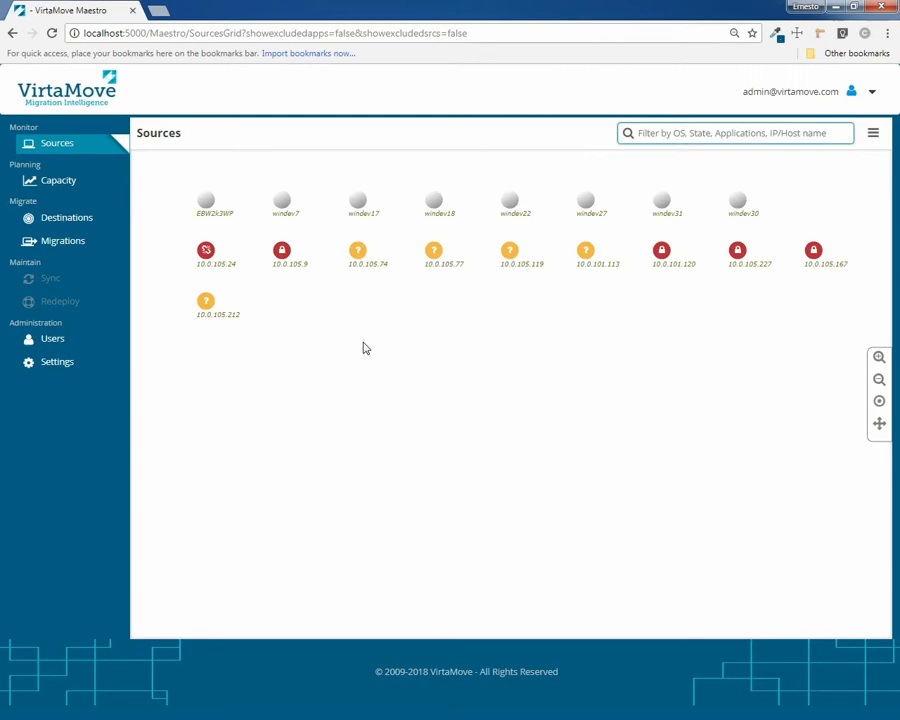
# Inspect EBW2k3WP, windev7 and windev17 details and windev17's actions, then open view Options
pyautogui.scroll(3, 363, 347)
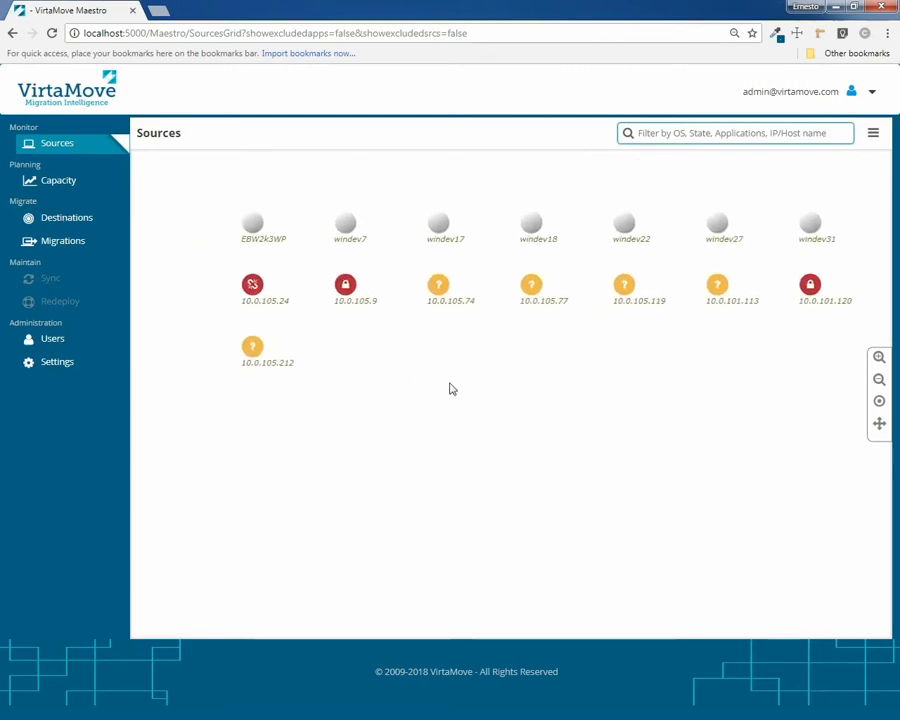
pyautogui.moveTo(412, 389); pyautogui.dragTo(468, 394)
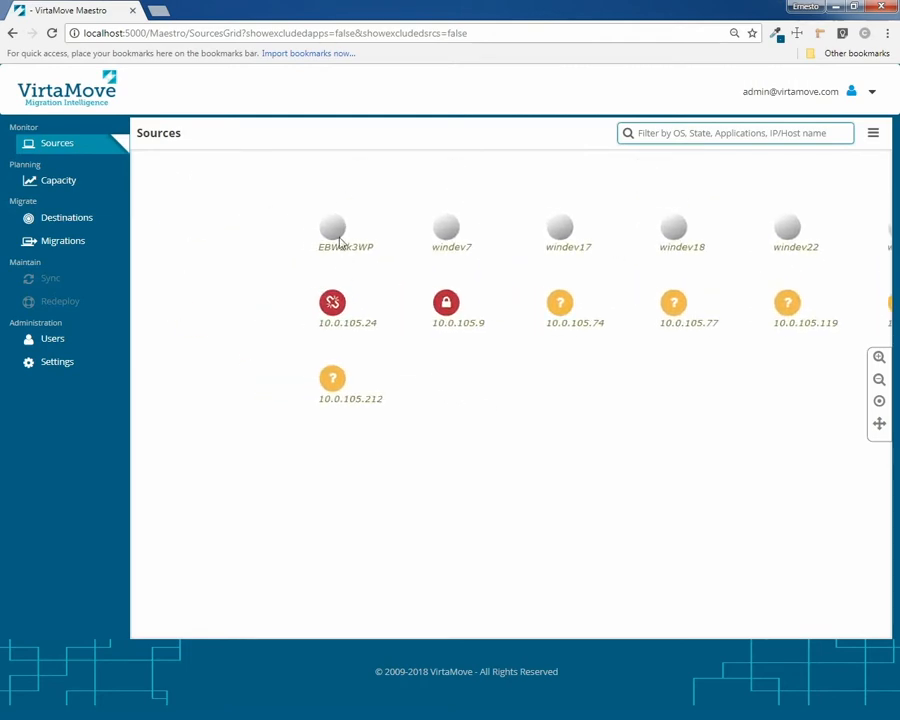
pyautogui.click(335, 235)
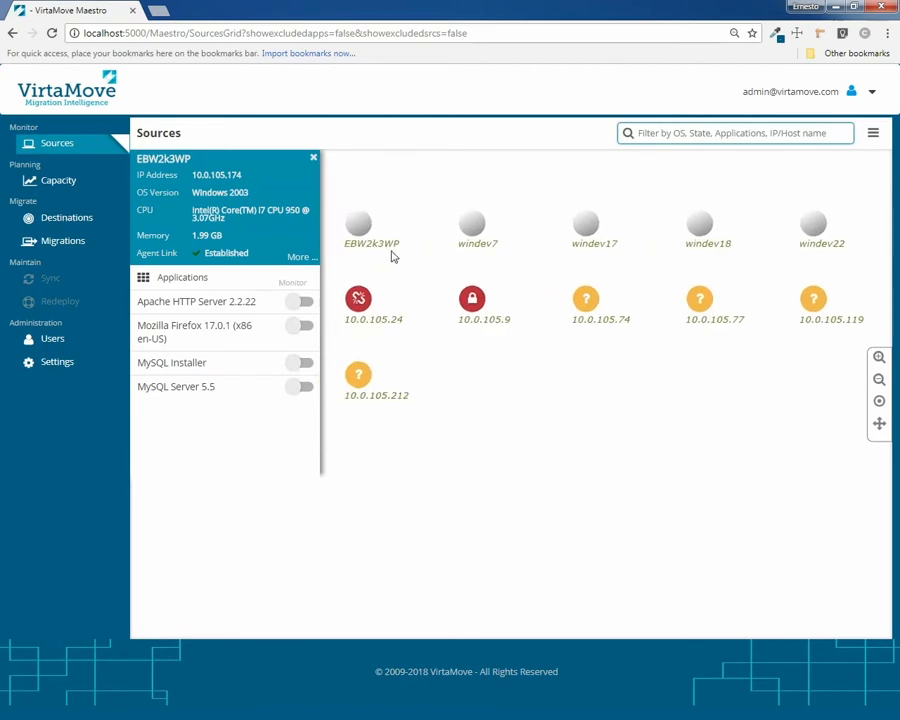
pyautogui.click(473, 228)
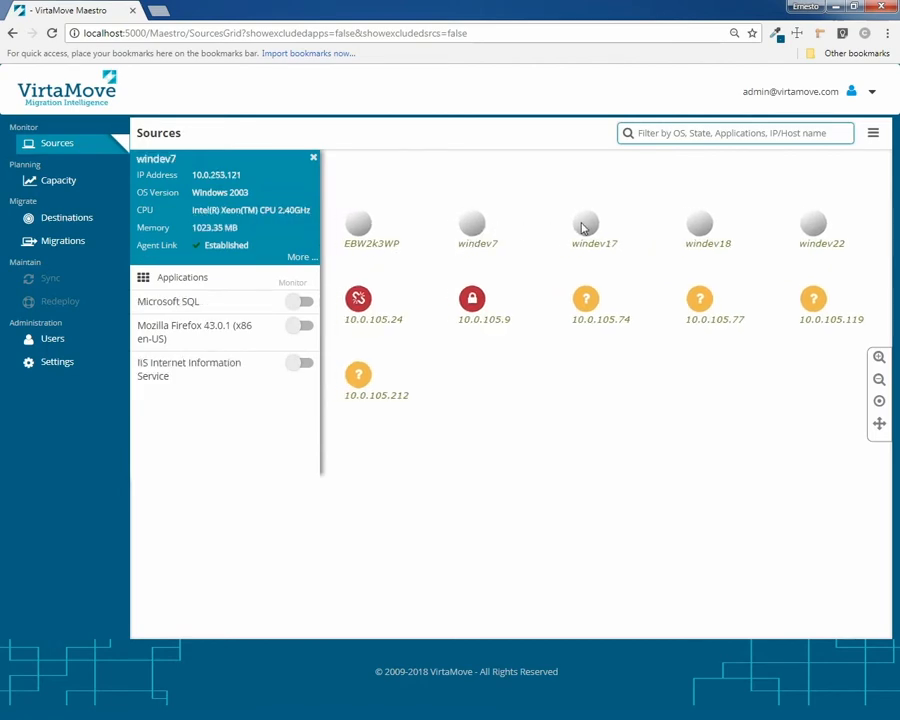
pyautogui.click(584, 226)
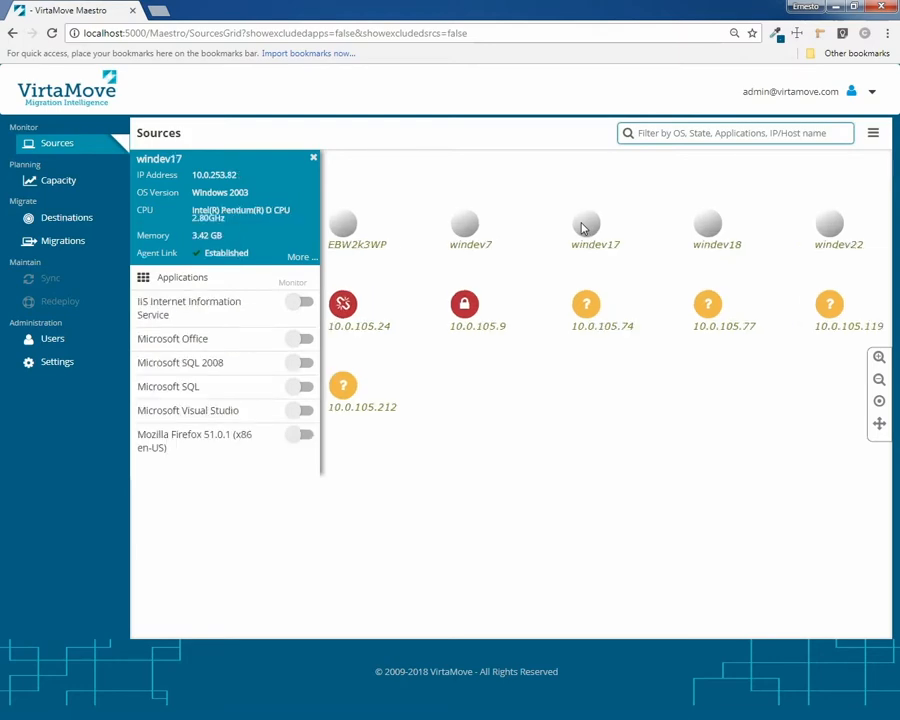
pyautogui.rightClick(584, 228)
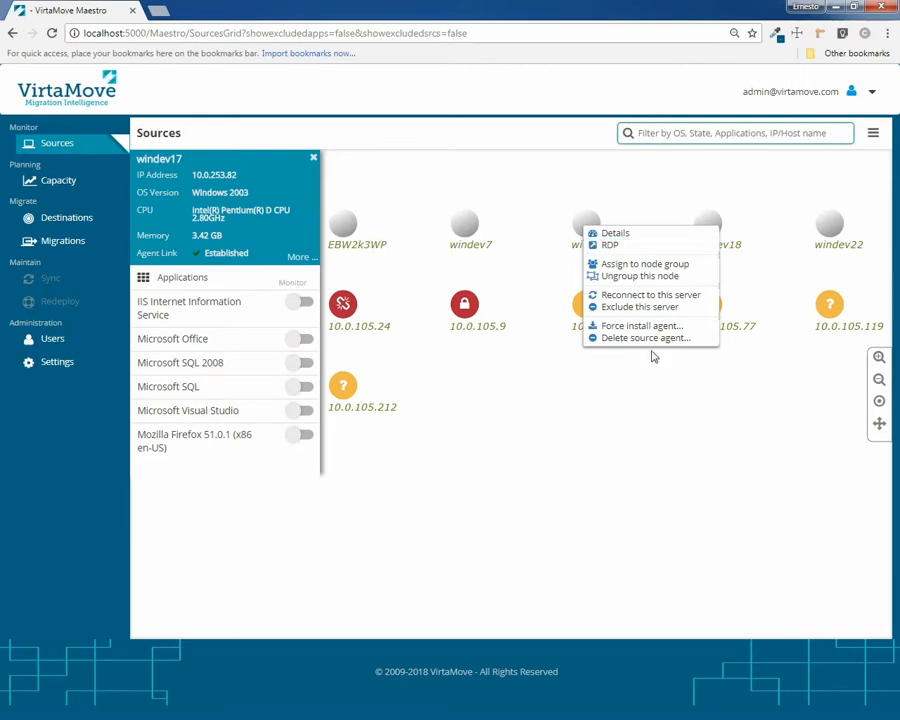
pyautogui.click(640, 434)
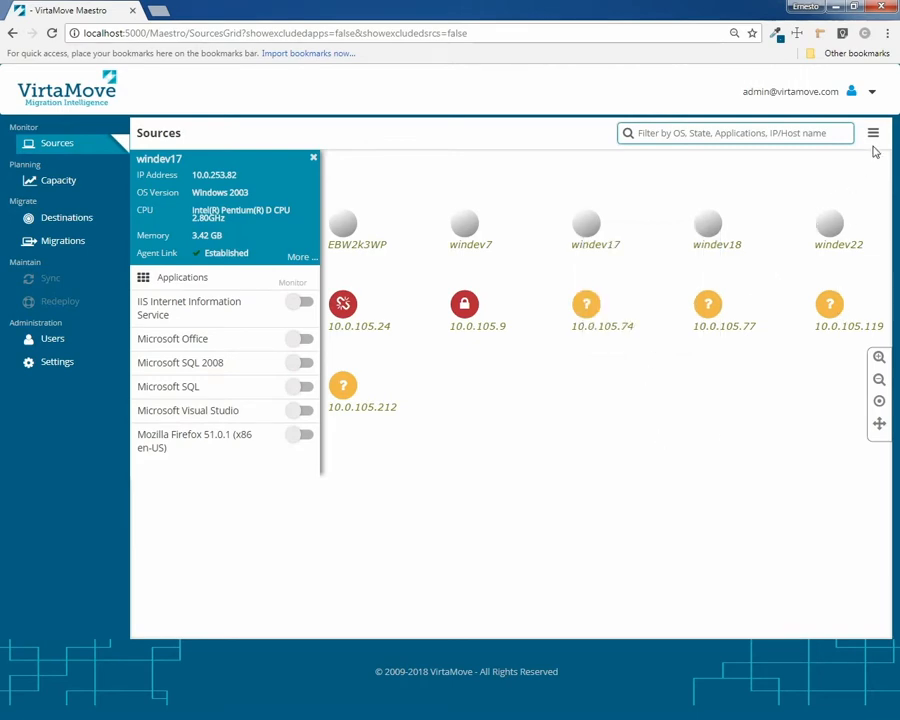
pyautogui.click(874, 138)
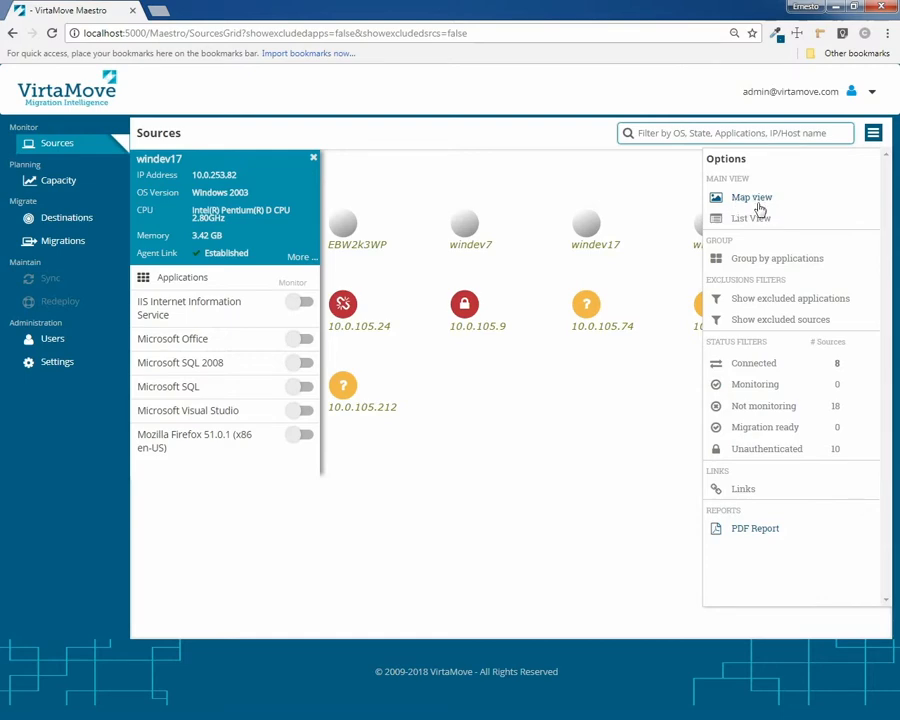
# Show Sources in List View, sorted by host name descending
pyautogui.click(756, 219)
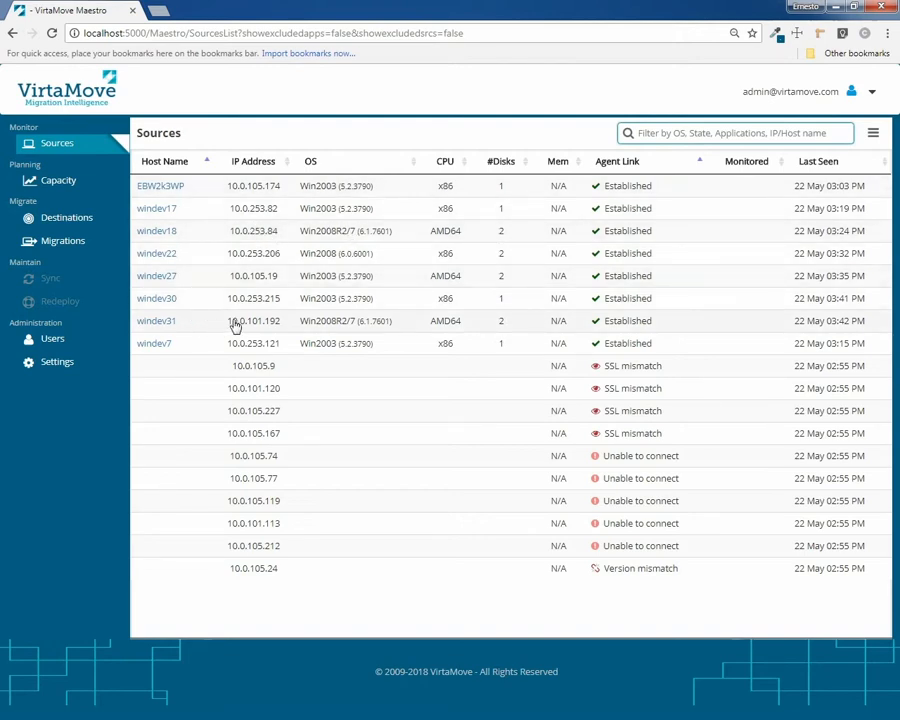
pyautogui.click(252, 164)
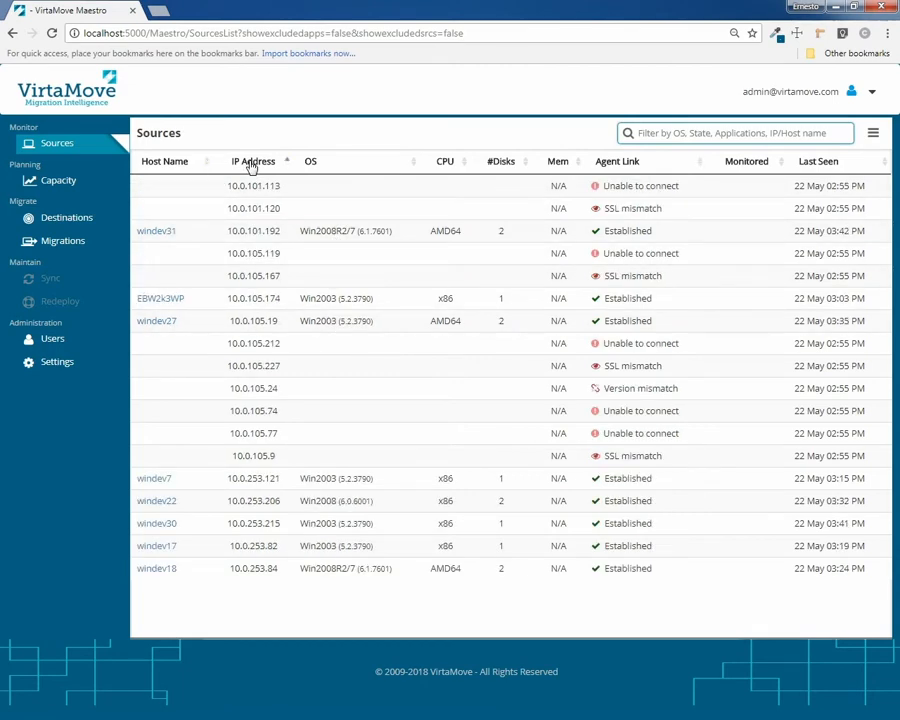
pyautogui.click(251, 166)
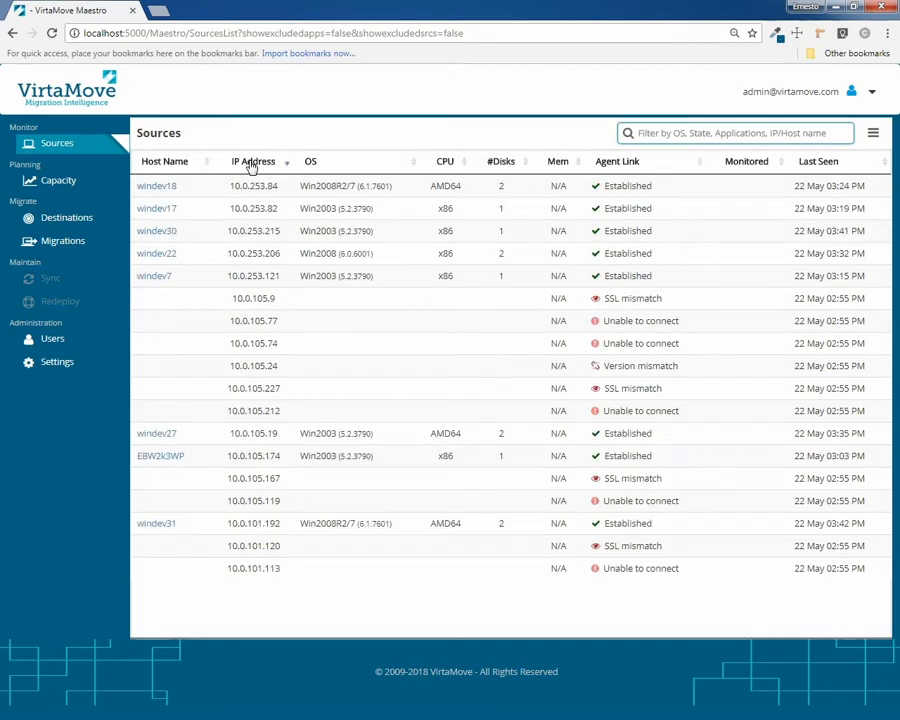
pyautogui.click(168, 164)
pyautogui.click(168, 164)
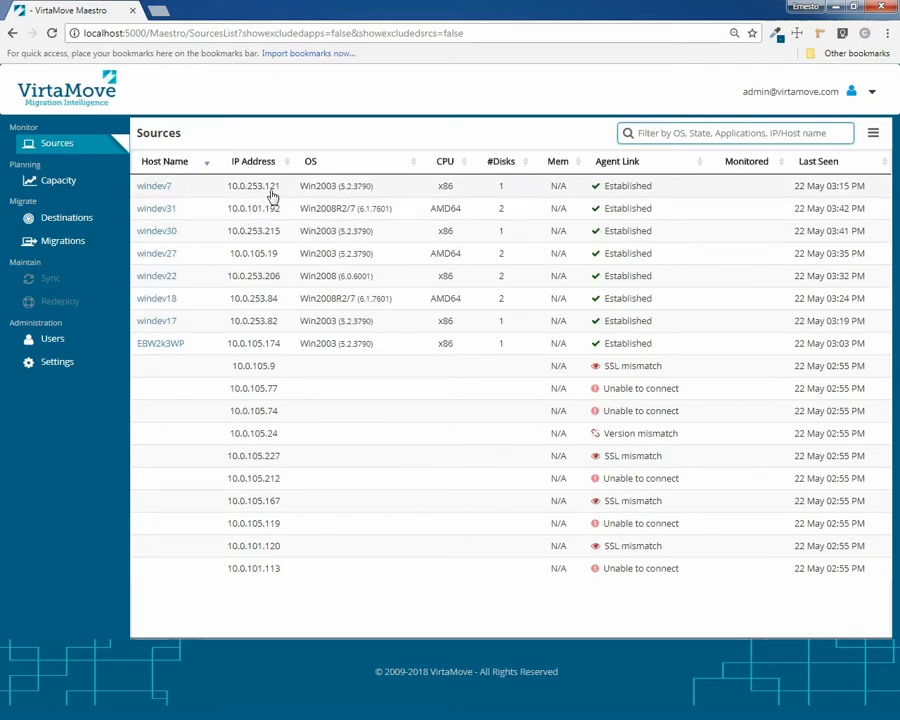
# Filter the sources list by '121', then clear the filter
pyautogui.click(684, 134)
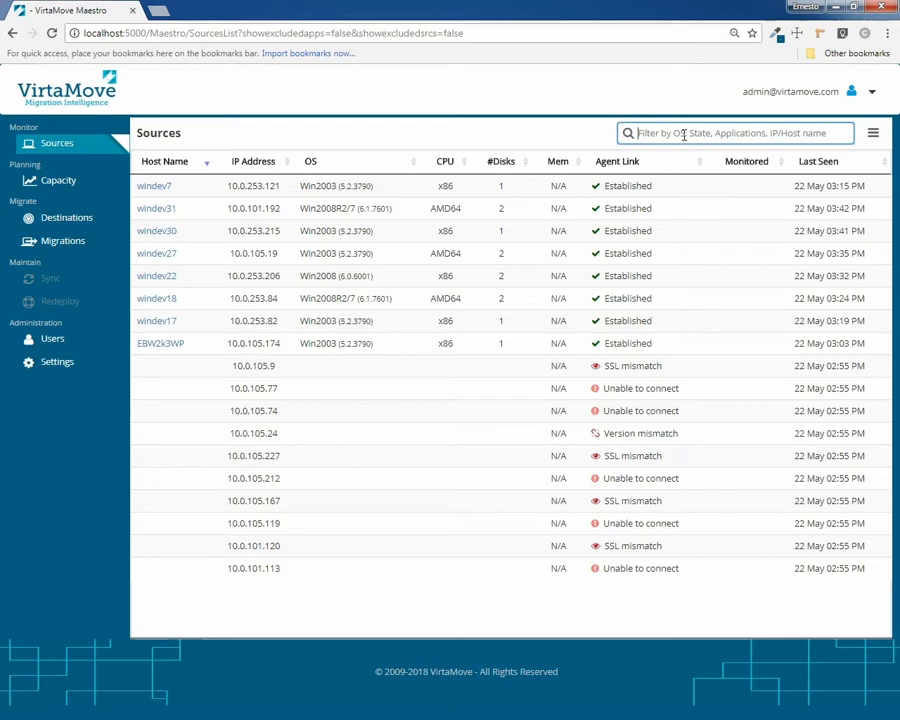
pyautogui.write('121')
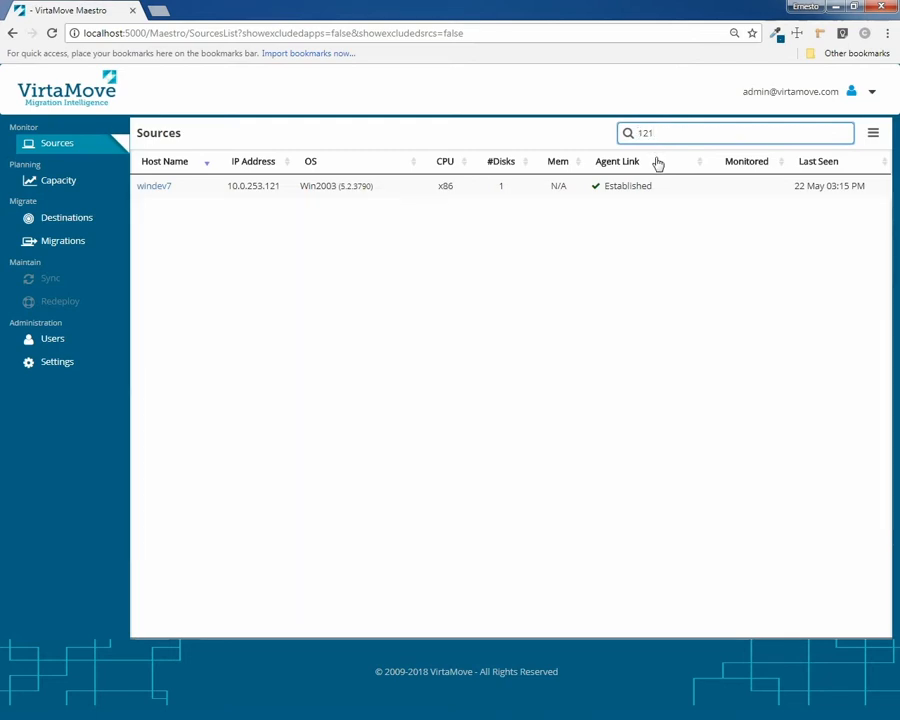
pyautogui.press('BackSpace')
pyautogui.press('BackSpace')
pyautogui.press('BackSpace')
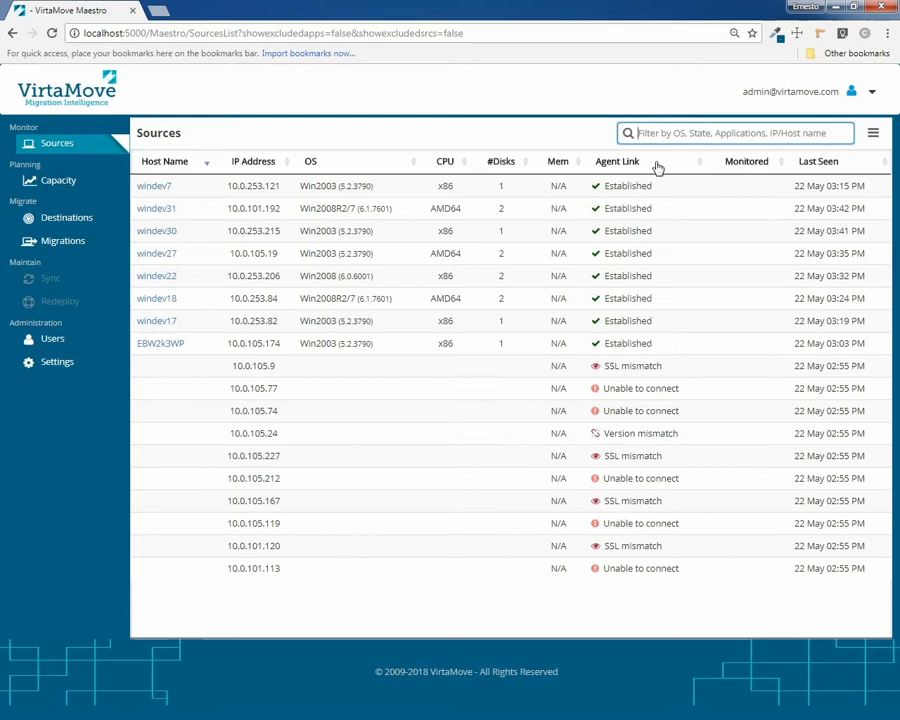
# Regroup Sources by application, view the hosts behind Microsoft SQL components, then go back
pyautogui.click(874, 134)
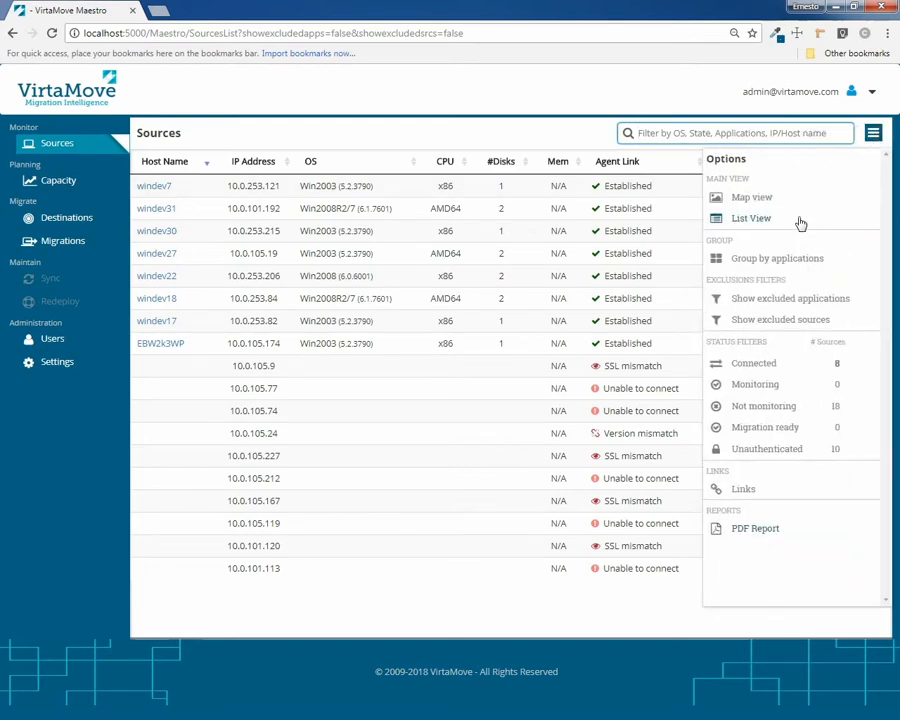
pyautogui.click(828, 259)
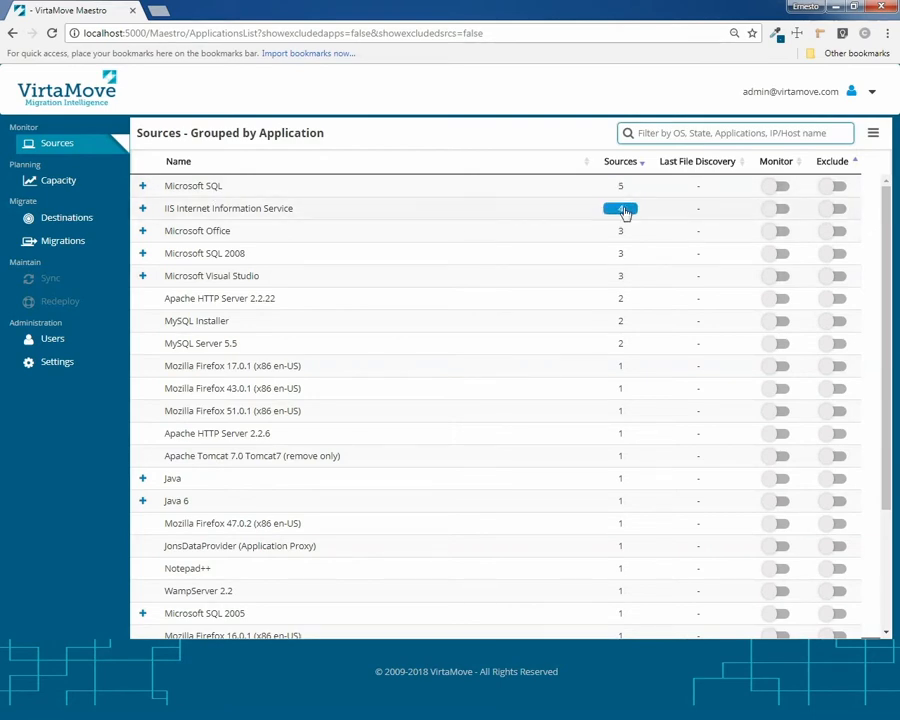
pyautogui.click(143, 187)
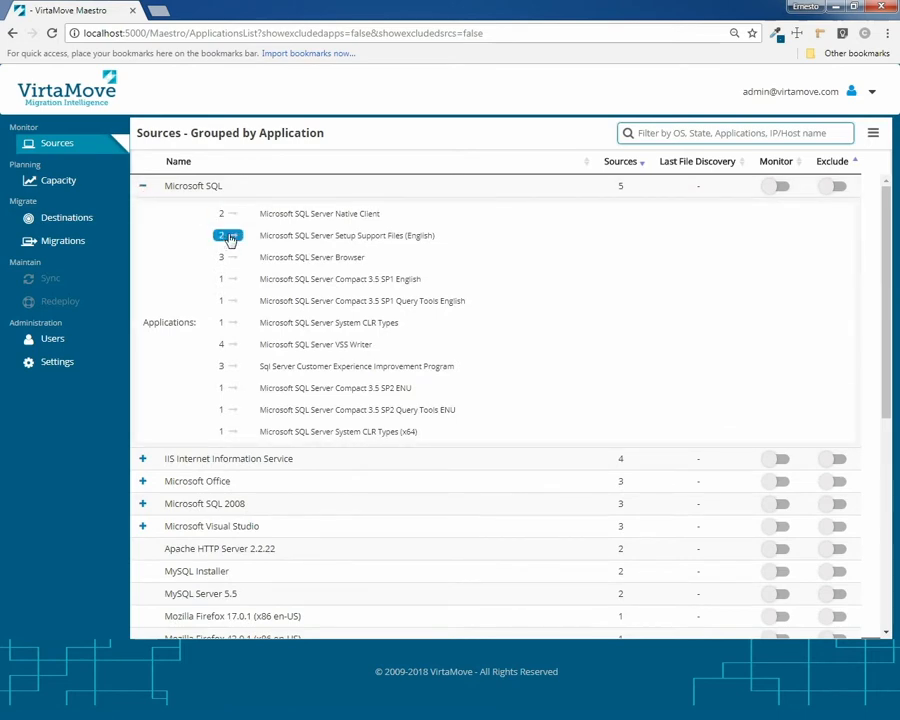
pyautogui.click(621, 187)
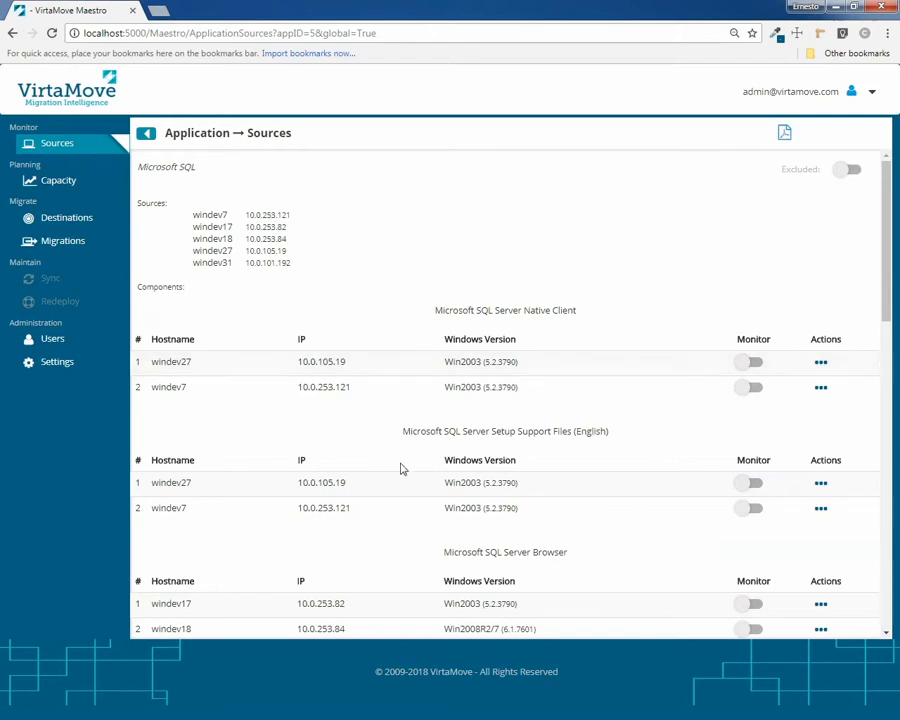
pyautogui.scroll(-3, 567, 458)
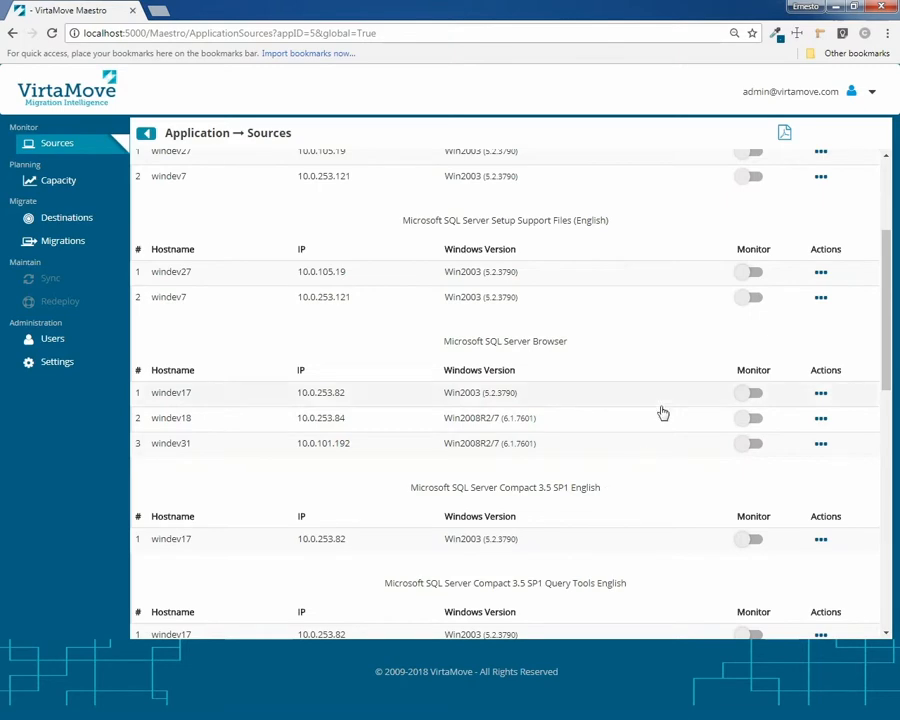
pyautogui.click(146, 137)
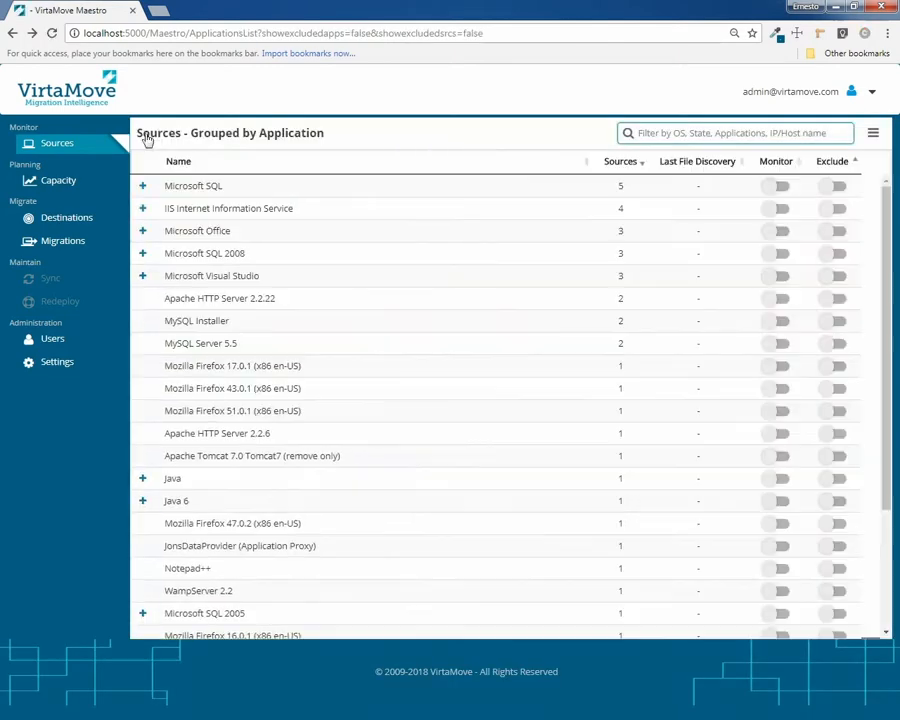
# Switch application groups to Map view and try filters 'apa', 'sq' and 'mic' before clearing
pyautogui.click(873, 137)
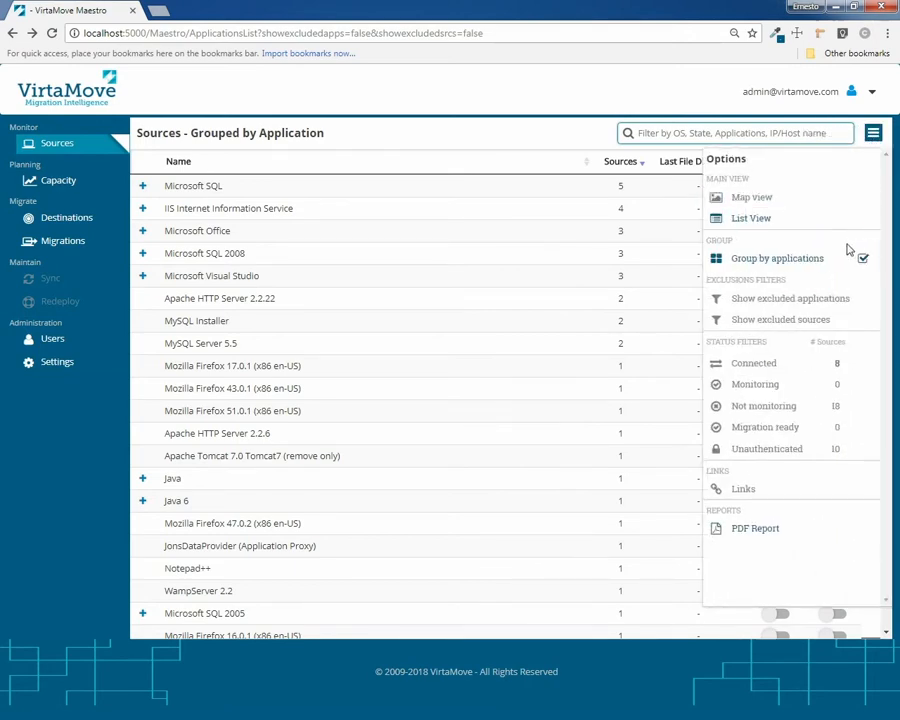
pyautogui.click(763, 200)
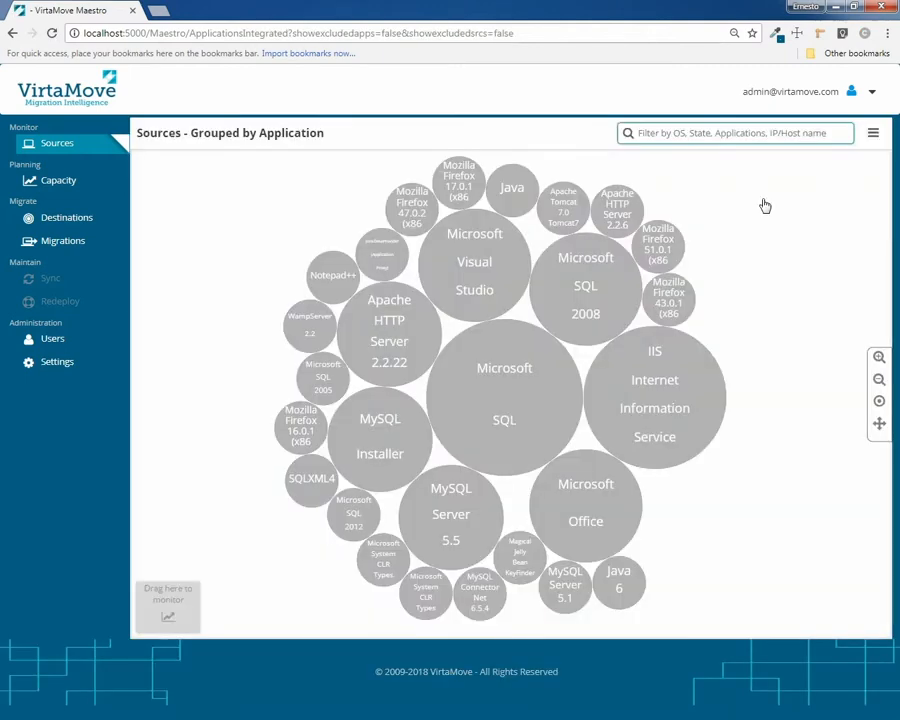
pyautogui.click(677, 133)
pyautogui.write('apa')
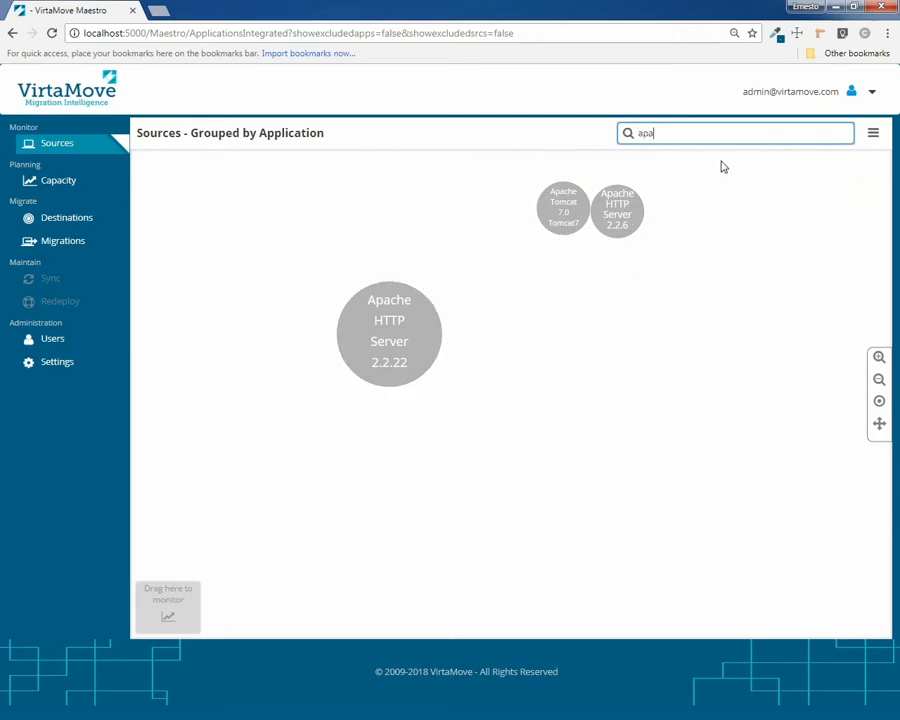
pyautogui.press('BackSpace')
pyautogui.press('BackSpace')
pyautogui.write('sq')
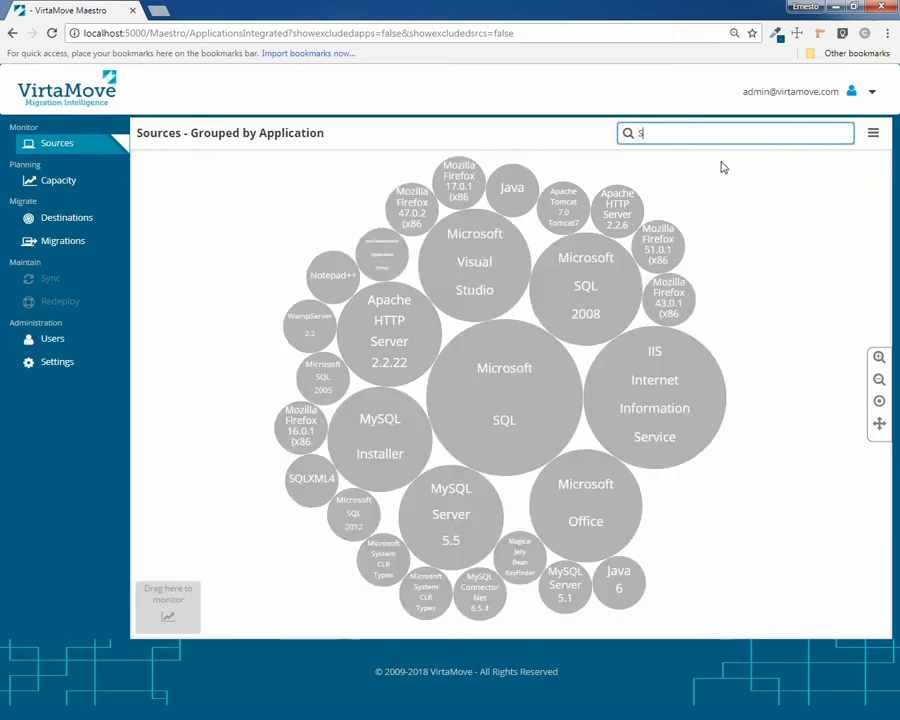
pyautogui.press('BackSpace')
pyautogui.press('BackSpace')
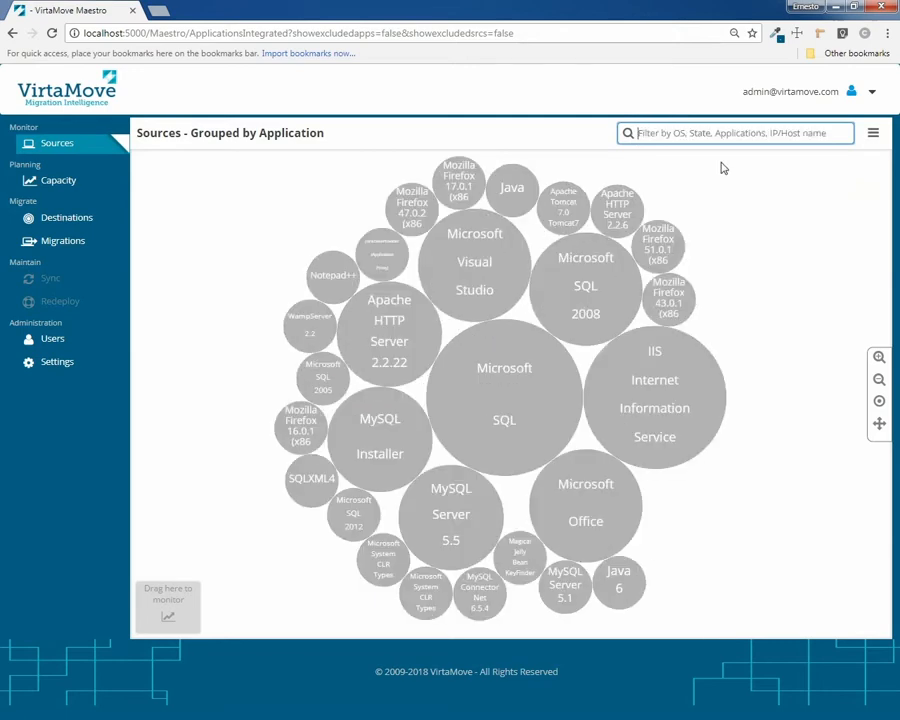
pyautogui.write('micro')
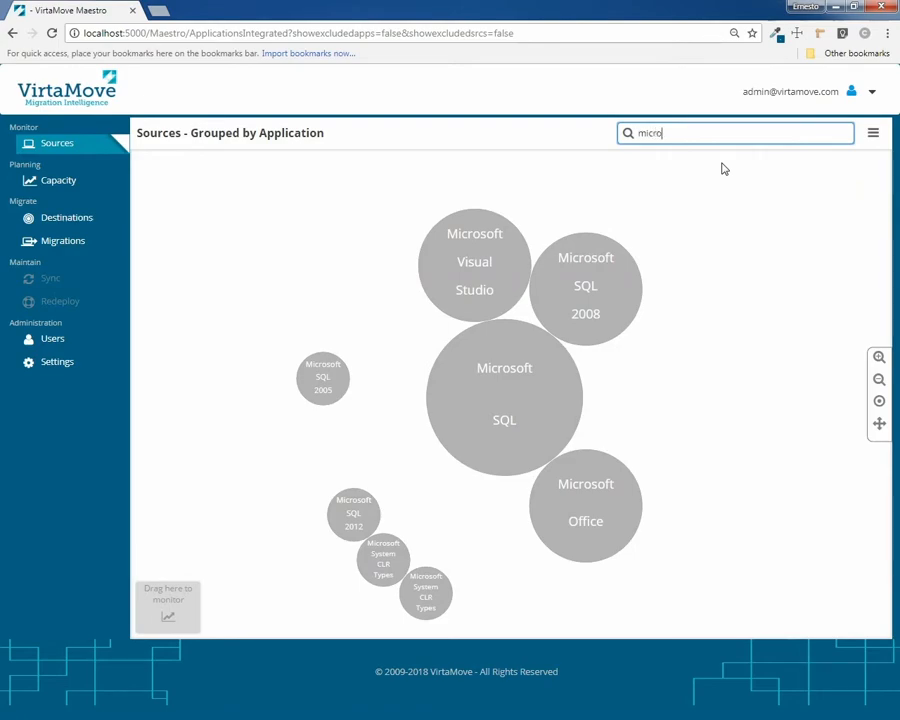
pyautogui.press('BackSpace')
pyautogui.press('BackSpace')
pyautogui.press('BackSpace')
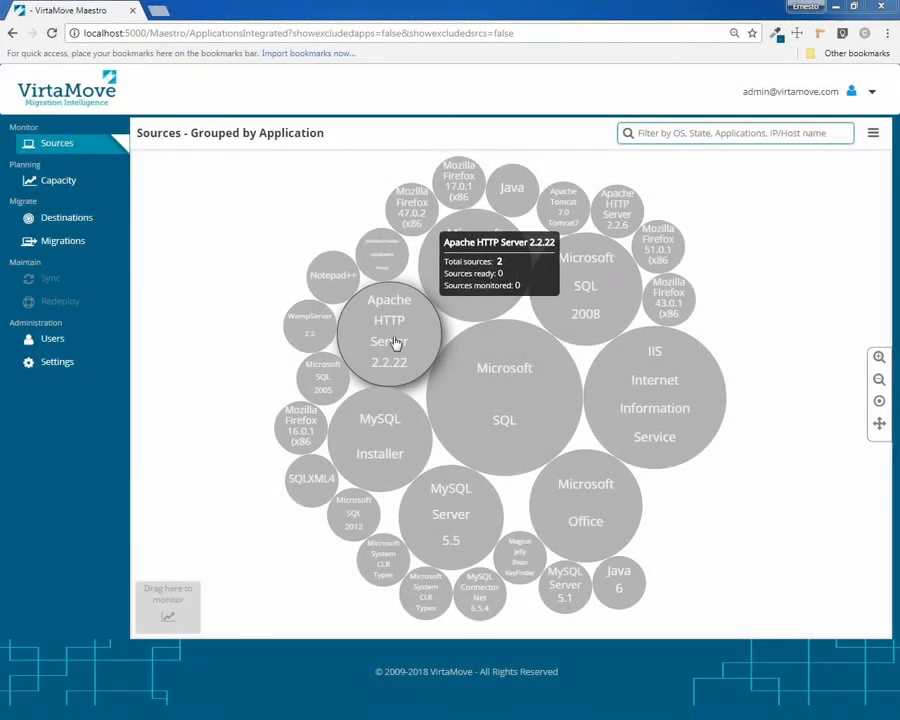
# Start monitoring Apache HTTP Server 2.2.22 on EBW2k3WP
pyautogui.click(398, 342)
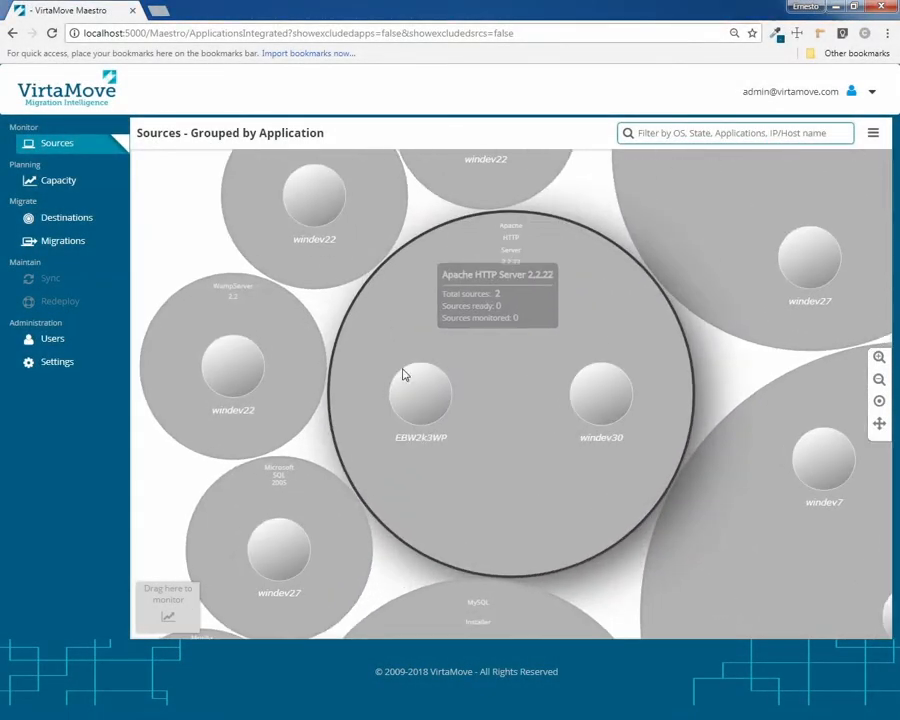
pyautogui.rightClick(430, 404)
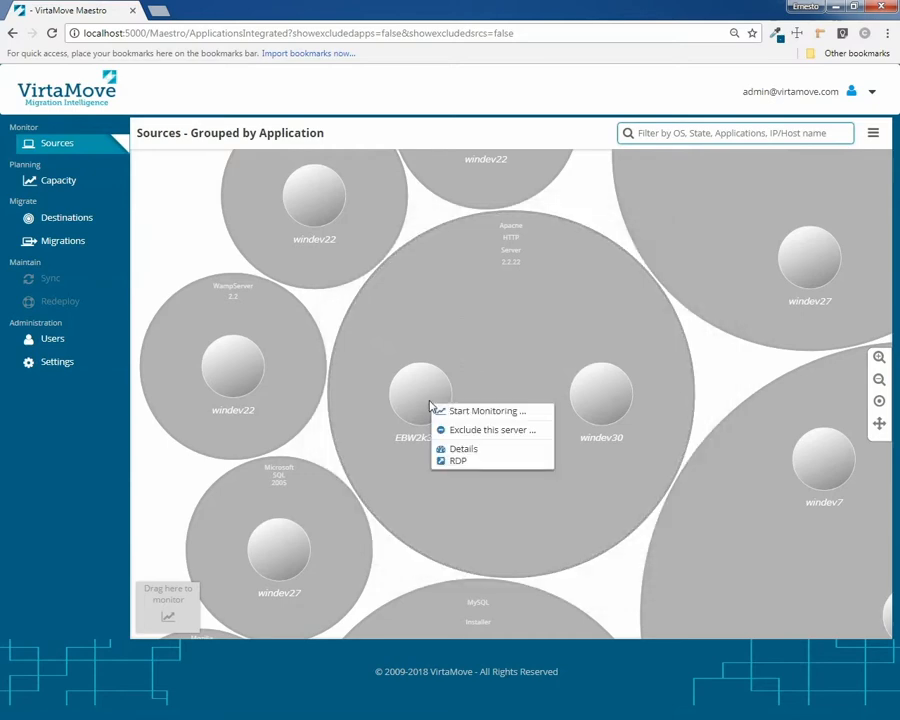
pyautogui.click(499, 411)
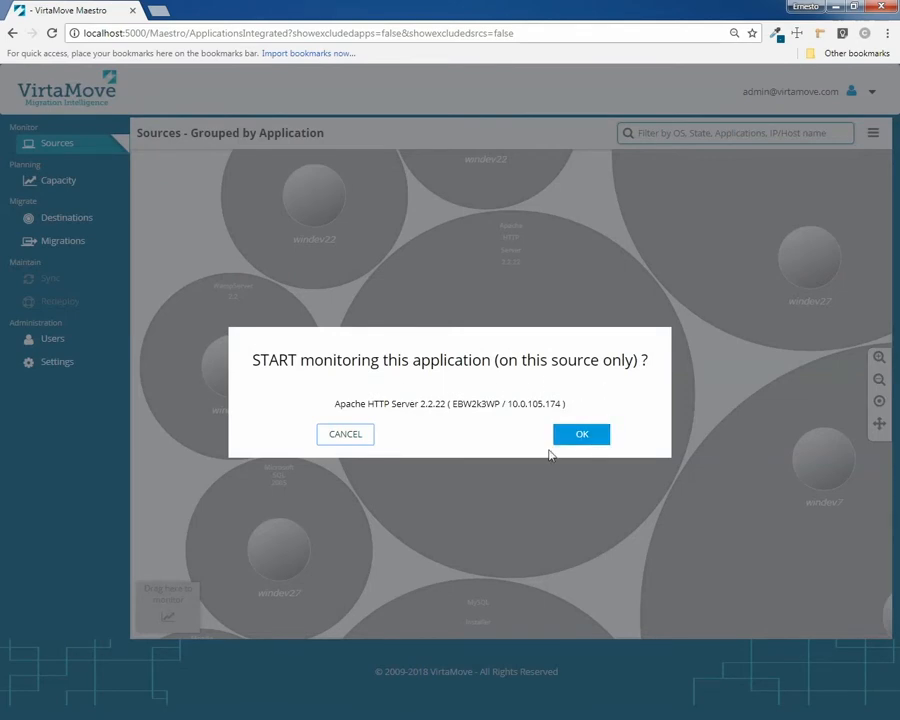
pyautogui.click(580, 437)
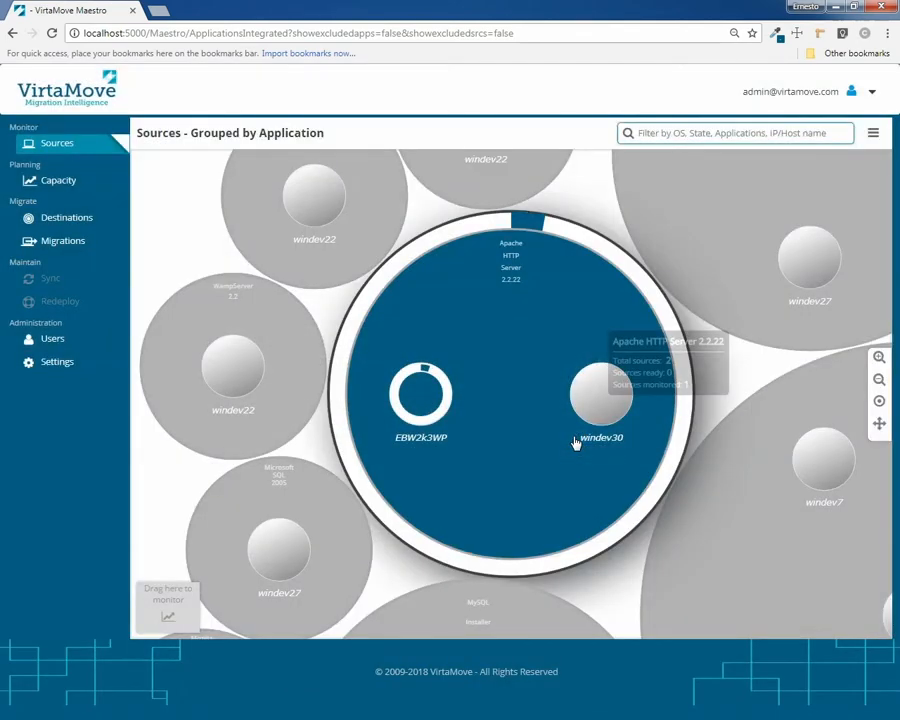
pyautogui.click(585, 205)
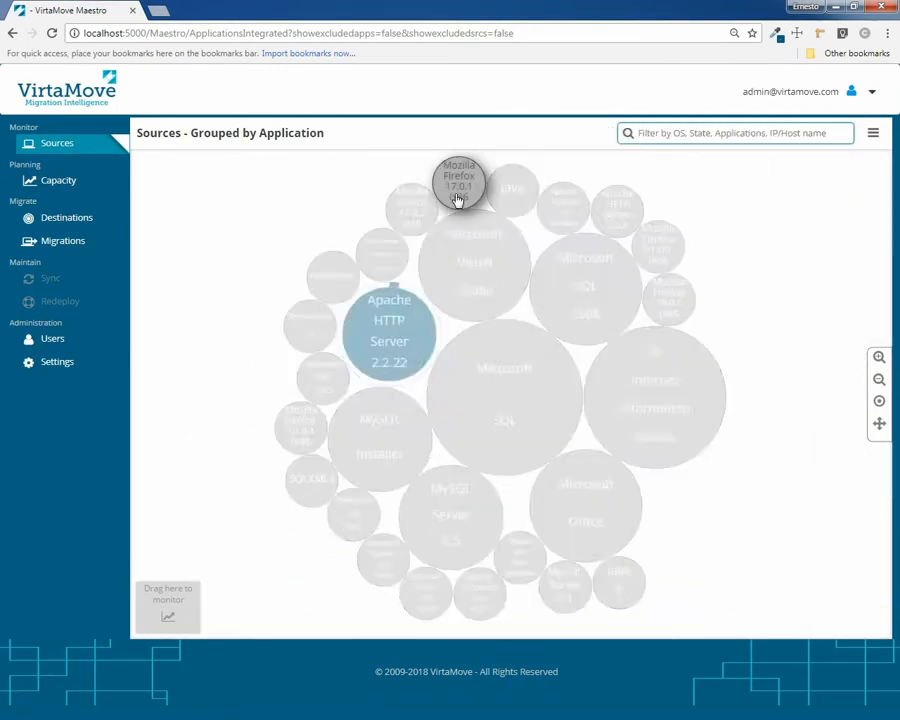
# Start monitoring MySQL Server 5.5 on EBW2k3WP
pyautogui.click(457, 196)
pyautogui.click(459, 196)
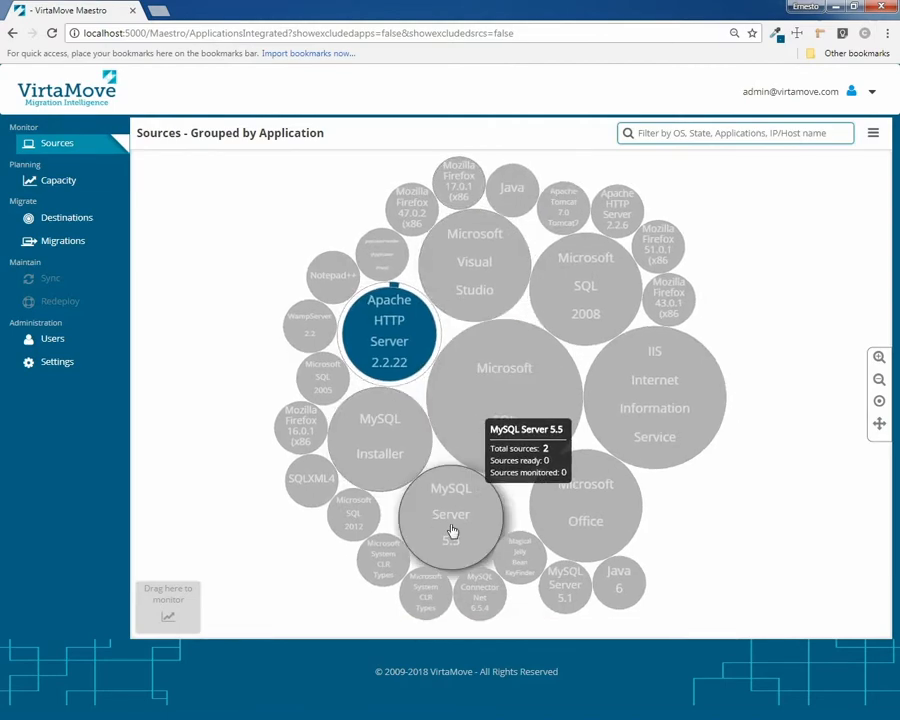
pyautogui.click(452, 531)
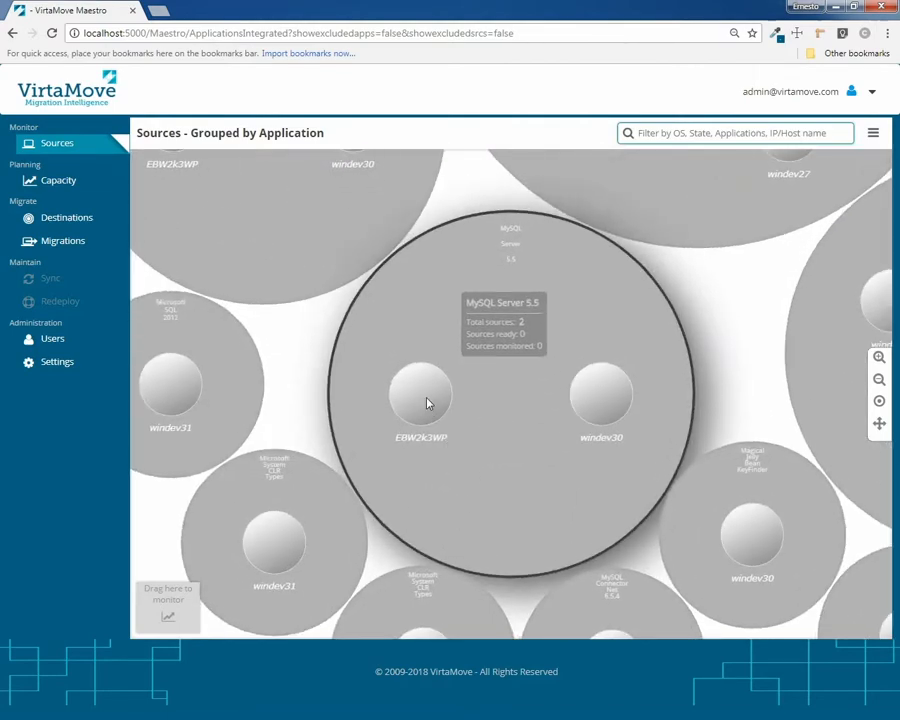
pyautogui.click(427, 403)
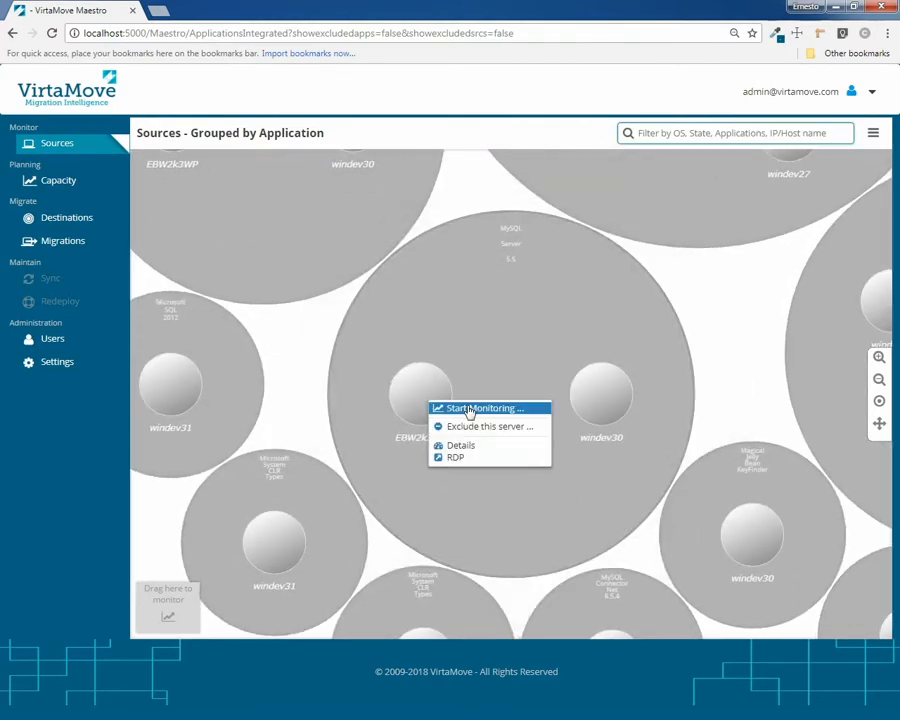
pyautogui.click(469, 410)
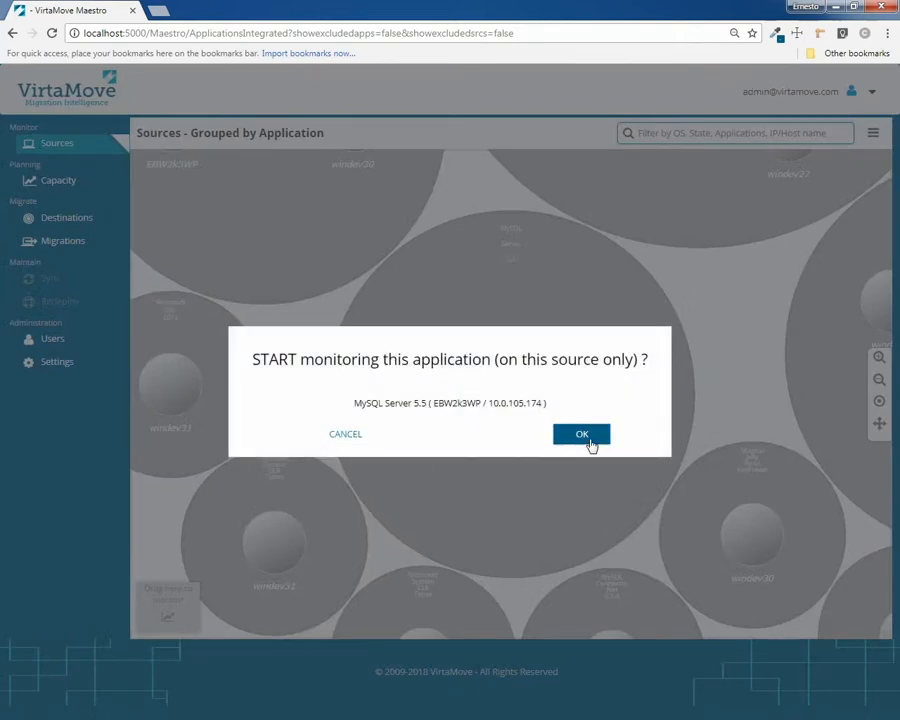
pyautogui.click(590, 440)
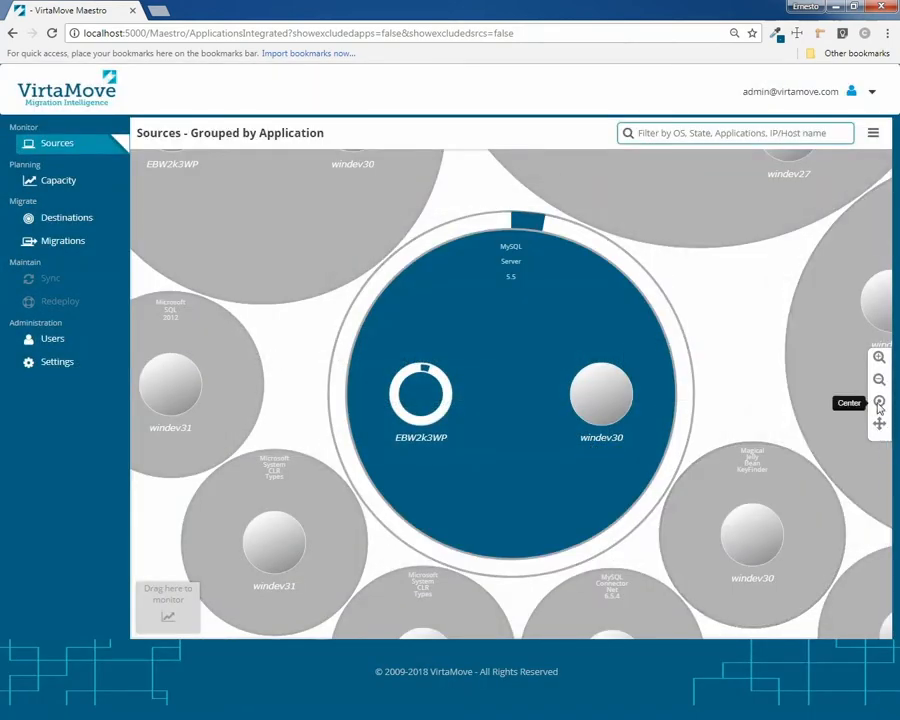
pyautogui.click(879, 401)
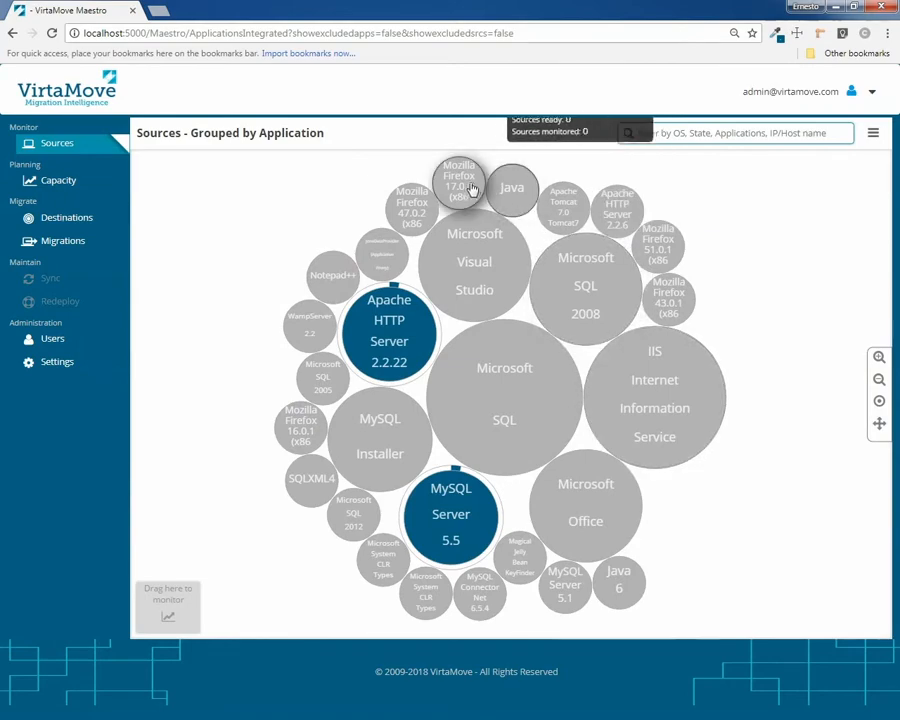
# Drag Mozilla Firefox 17.0.1 to the monitoring area and confirm monitoring it
pyautogui.click(464, 186)
pyautogui.moveTo(466, 188); pyautogui.dragTo(174, 598)
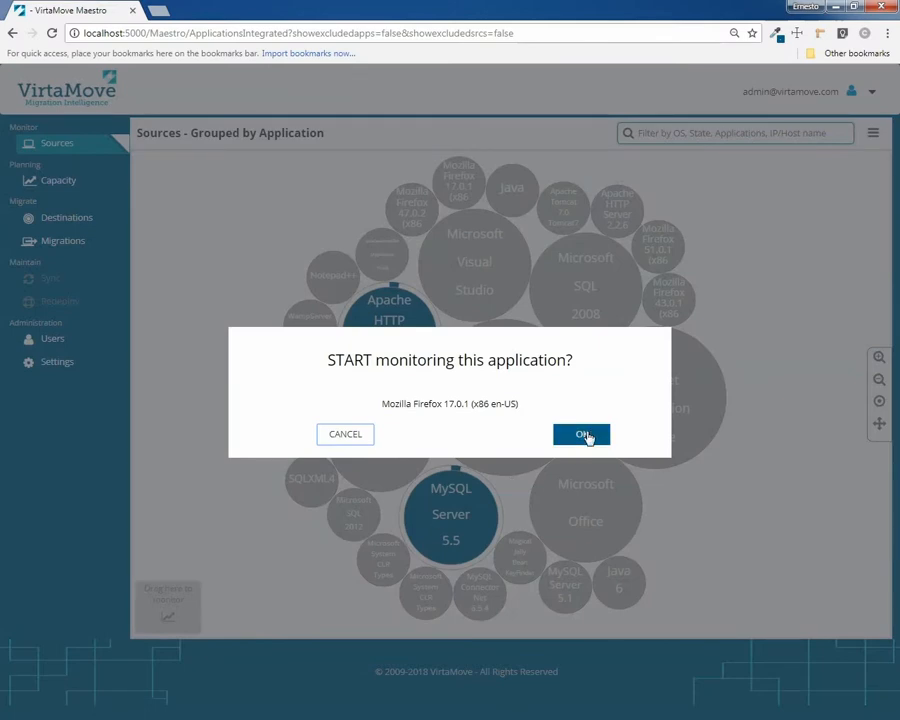
pyautogui.click(586, 436)
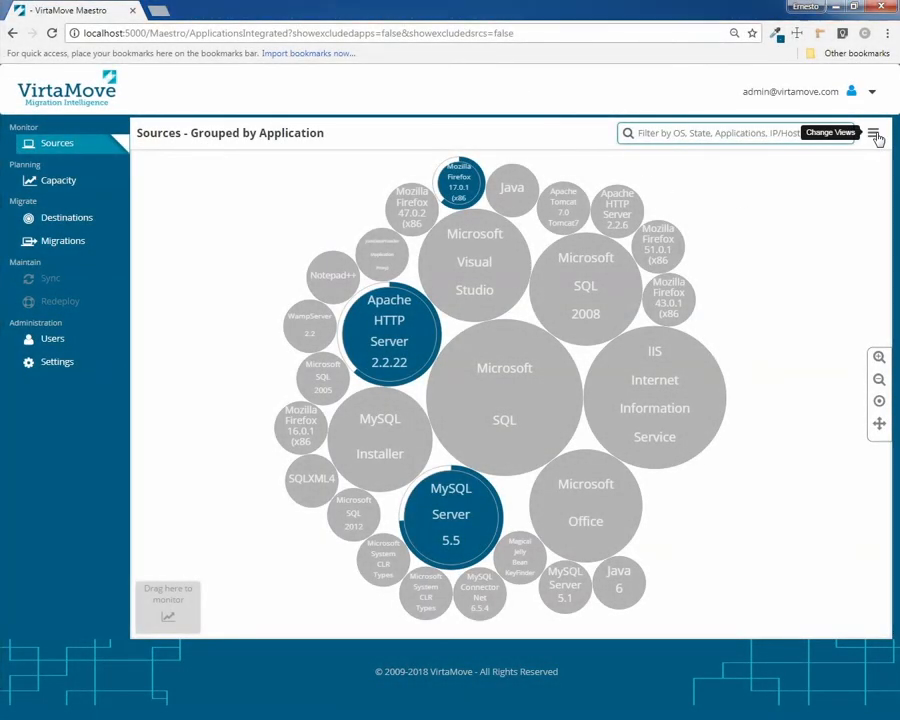
# Turn off Group by applications and open EBW2k3WP's details with its monitored applications list
pyautogui.click(876, 137)
pyautogui.click(808, 261)
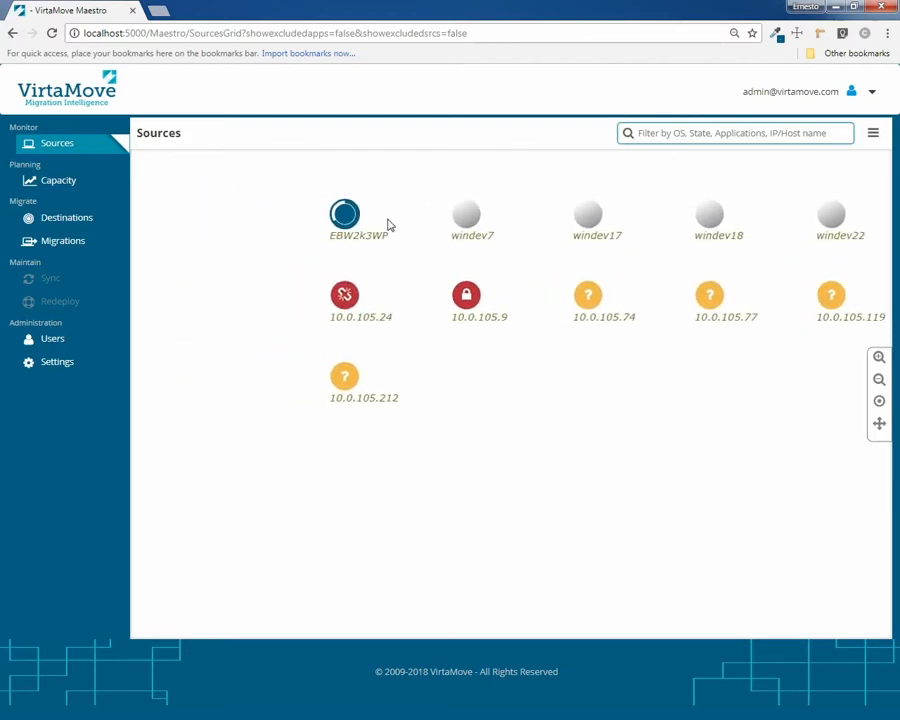
pyautogui.moveTo(328, 220)
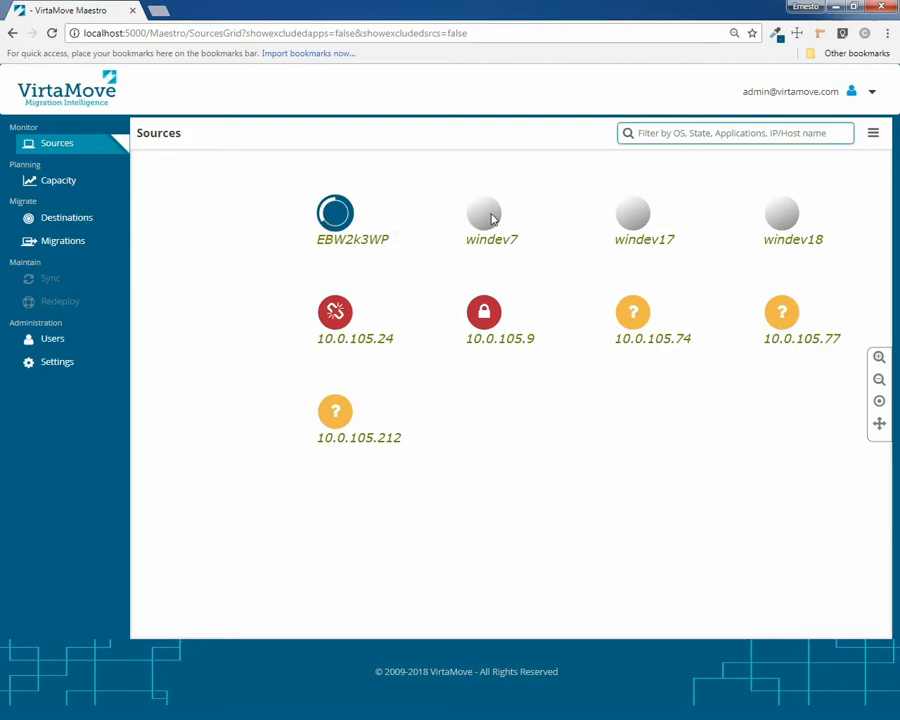
pyautogui.click(339, 224)
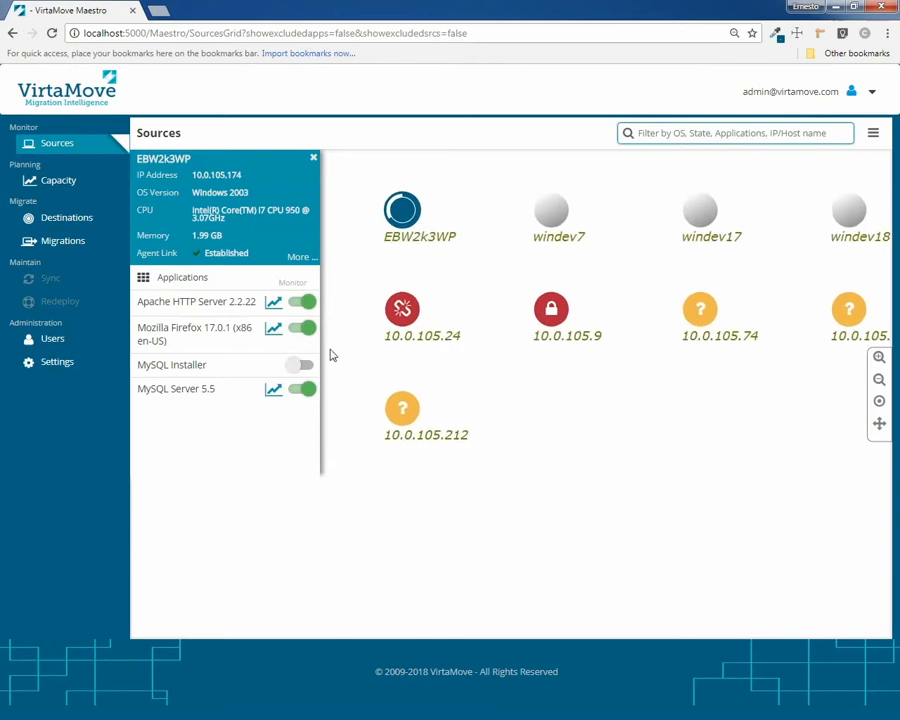
# Review zoomed monitoring charts for Apache 2.2.22, Firefox 17.0.1 and MySQL 5.5, then reopen view options
pyautogui.click(272, 304)
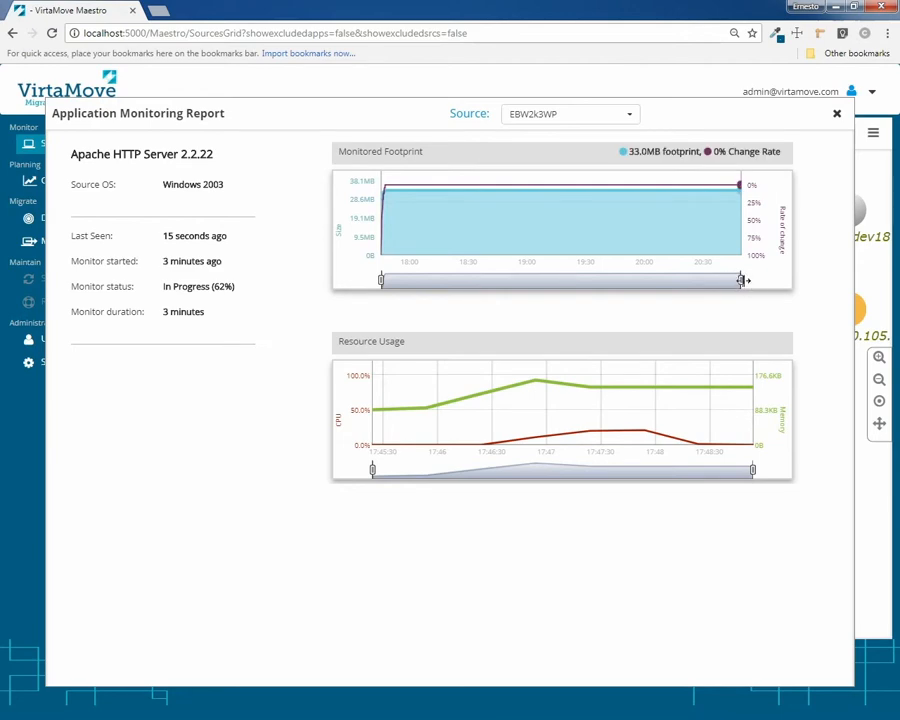
pyautogui.moveTo(736, 281); pyautogui.dragTo(402, 283)
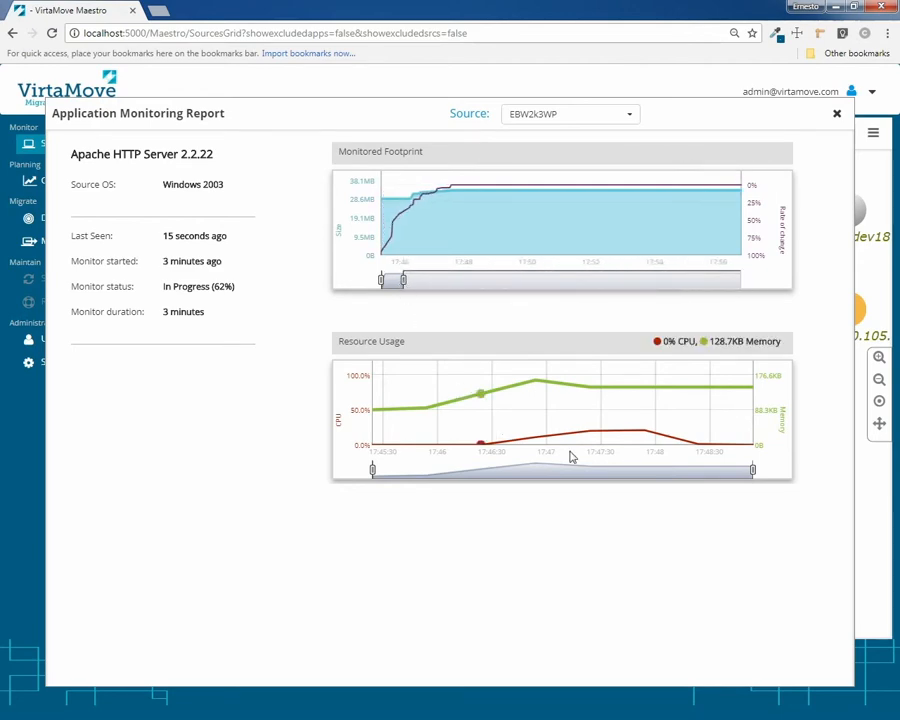
pyautogui.moveTo(750, 470); pyautogui.dragTo(731, 484)
pyautogui.click(838, 115)
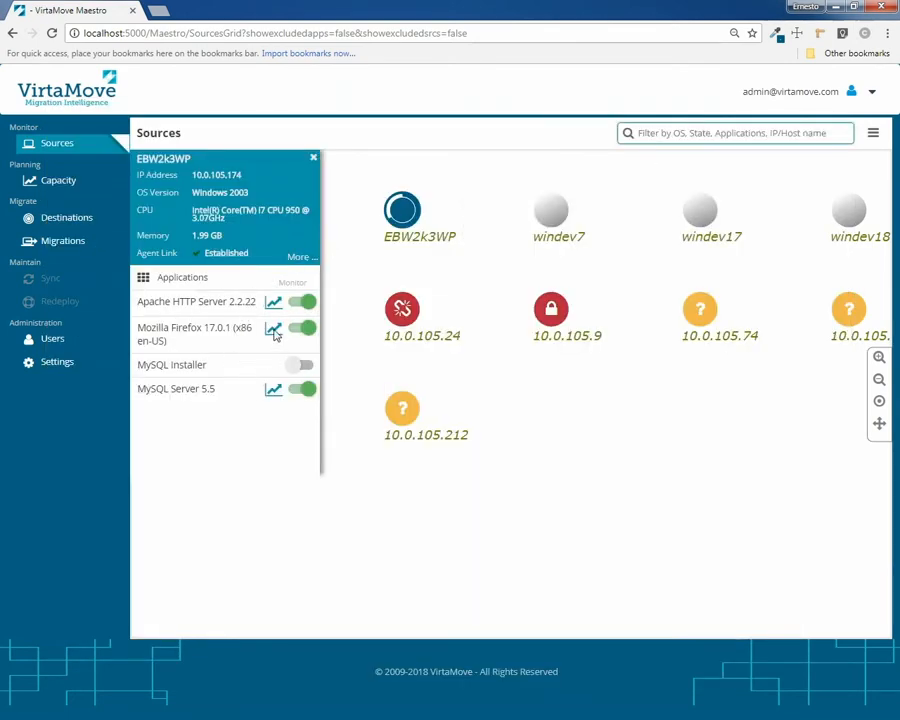
pyautogui.click(274, 332)
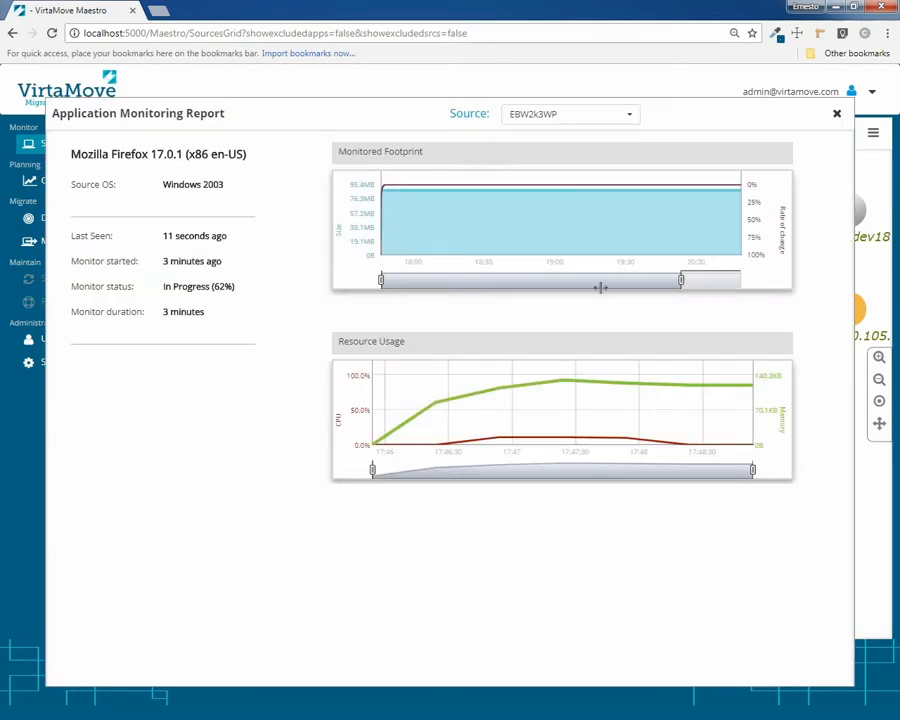
pyautogui.moveTo(600, 287); pyautogui.dragTo(381, 293)
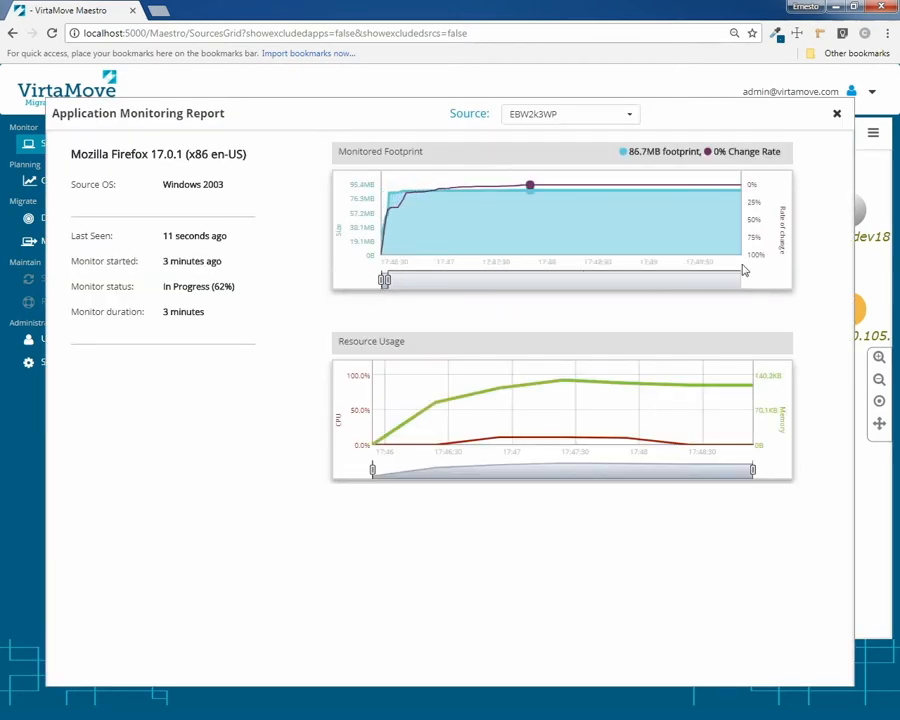
pyautogui.click(837, 113)
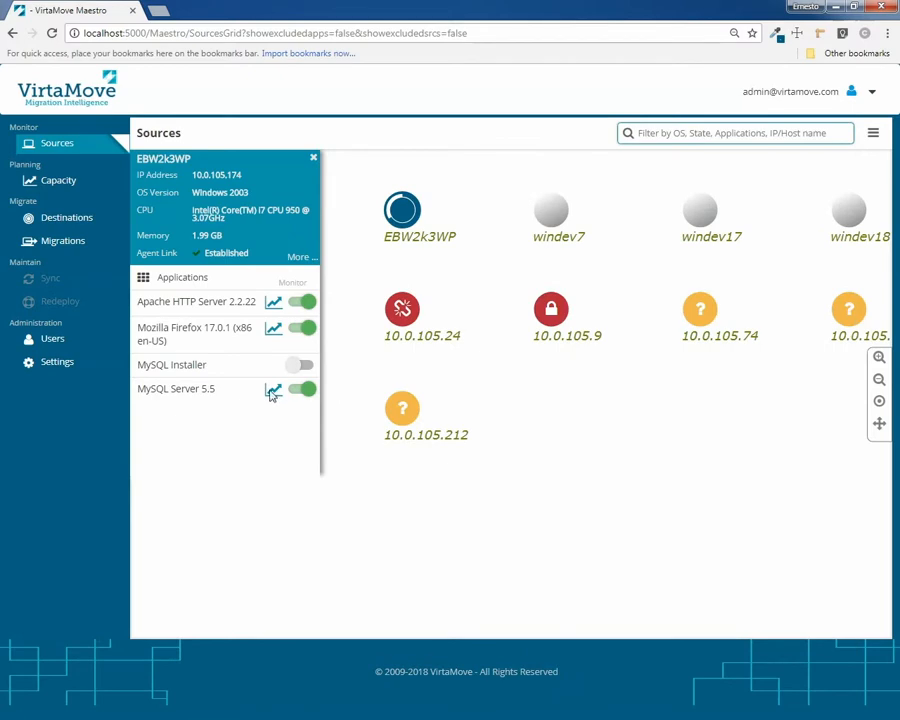
pyautogui.click(272, 390)
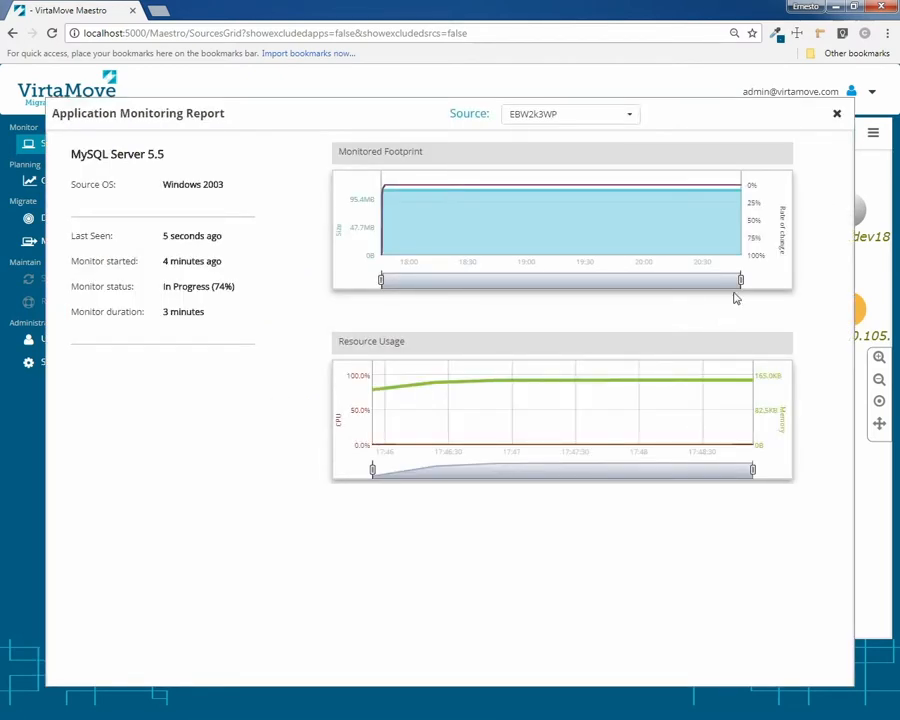
pyautogui.moveTo(741, 280); pyautogui.dragTo(405, 283)
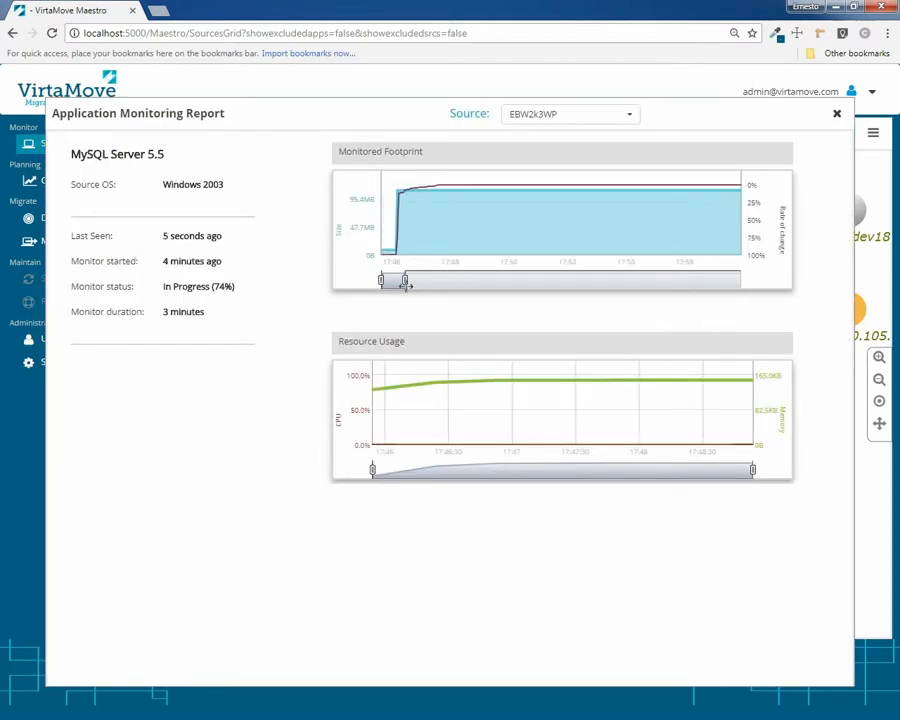
pyautogui.click(837, 113)
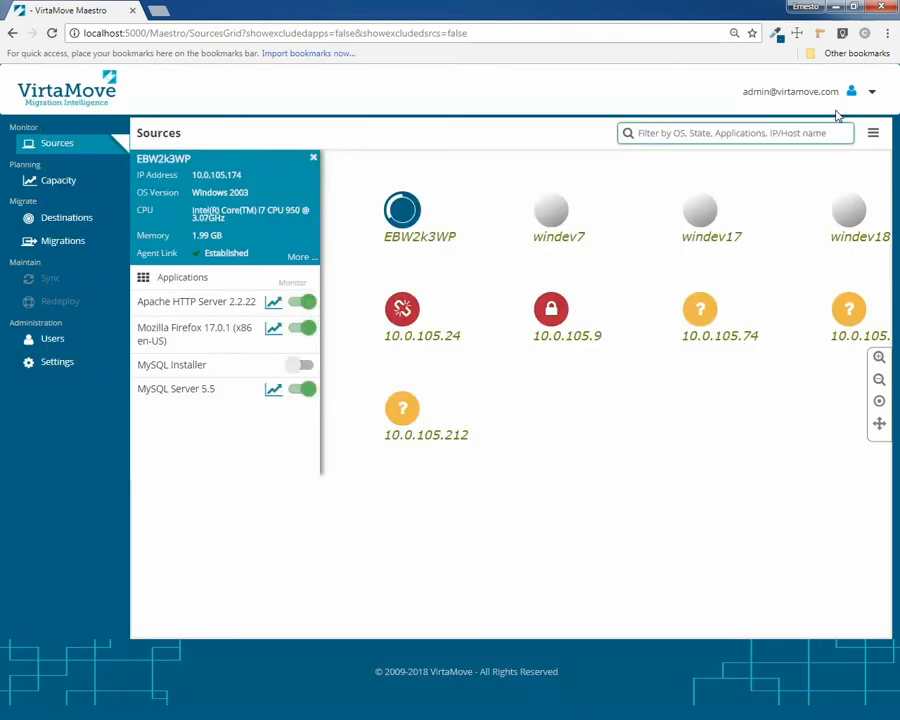
pyautogui.click(873, 134)
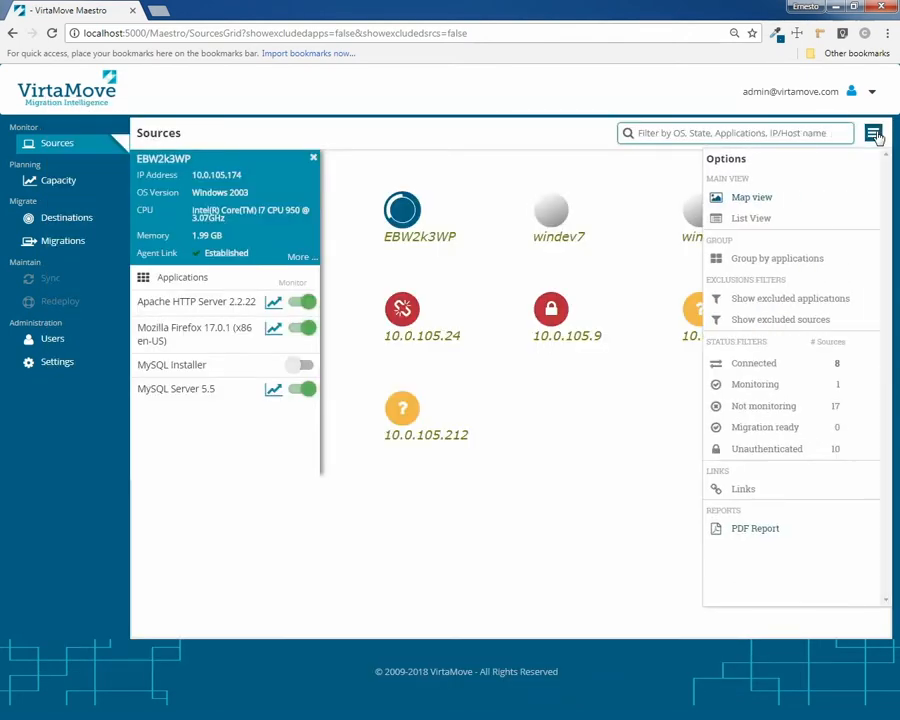
# Regroup the sources by application and turn on links between the monitored applications
pyautogui.click(788, 260)
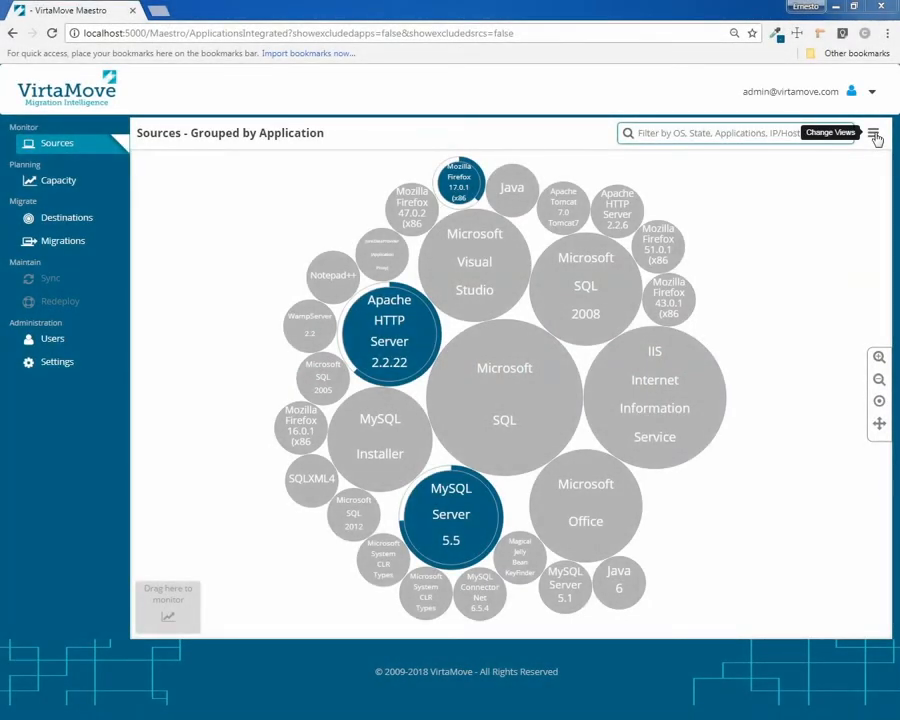
pyautogui.click(874, 135)
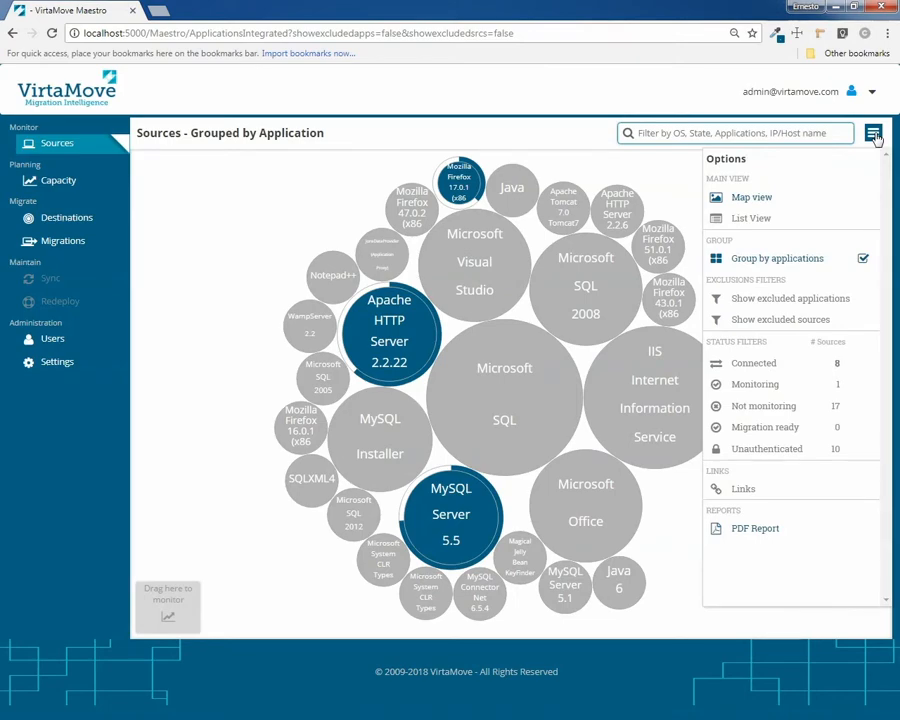
pyautogui.click(745, 496)
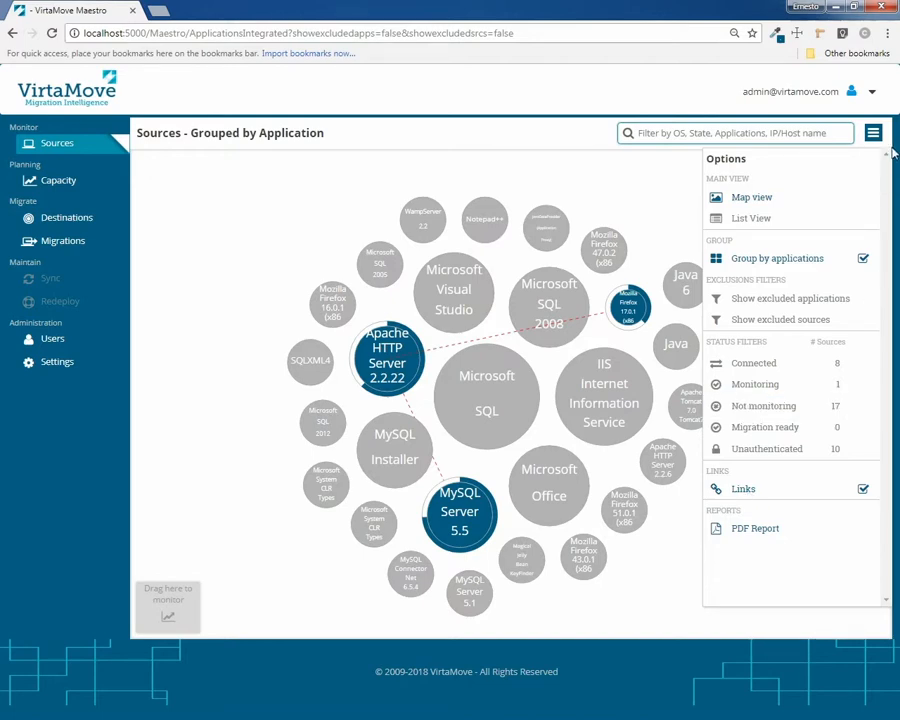
pyautogui.click(873, 132)
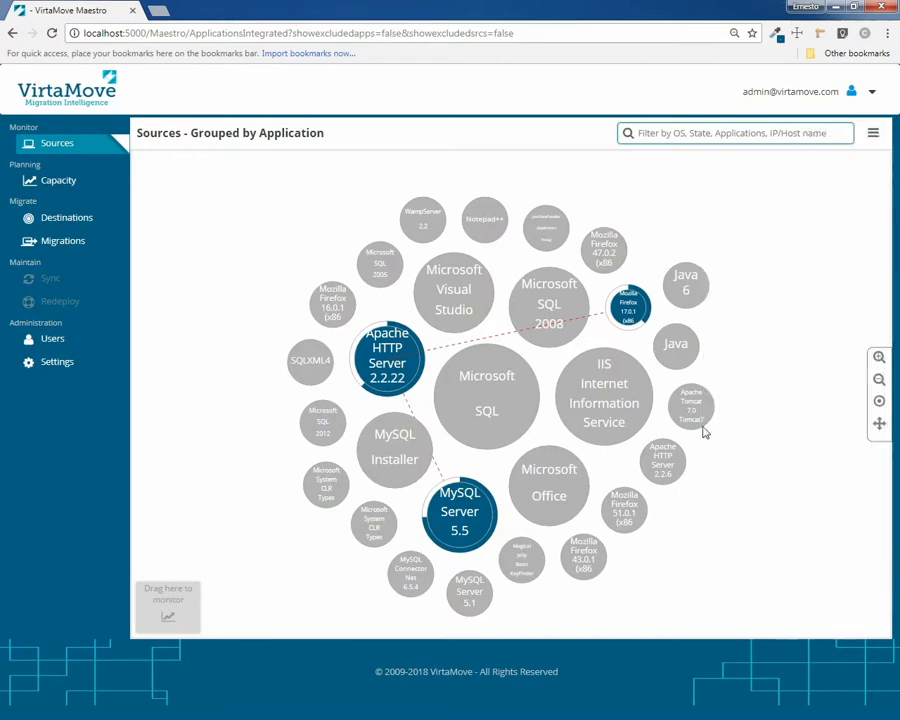
# Inspect the linked application bubbles, then hide the application links again
pyautogui.moveTo(638, 315)
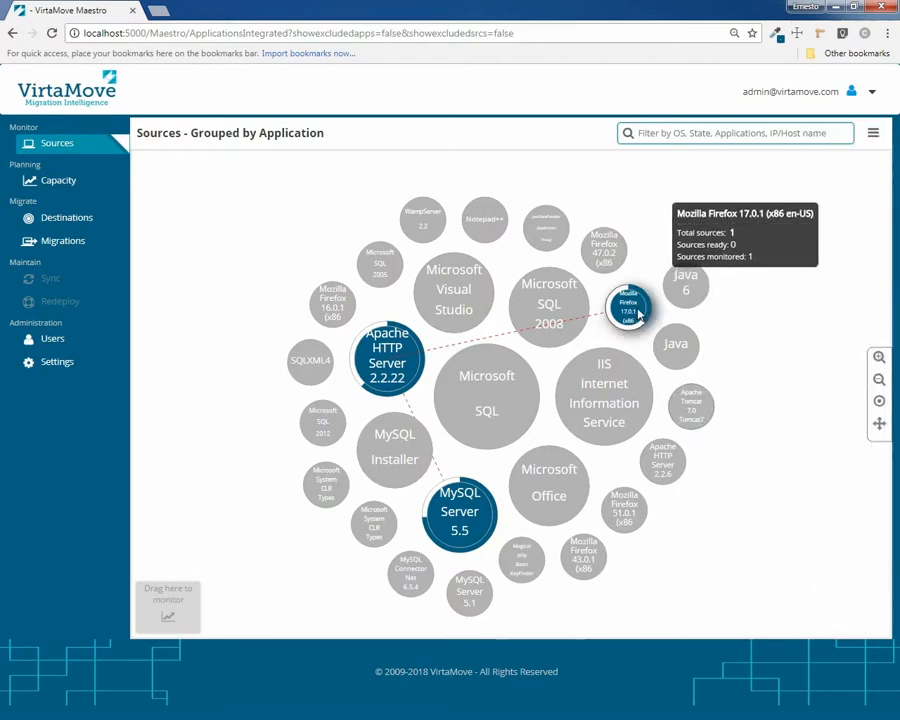
pyautogui.moveTo(386, 358)
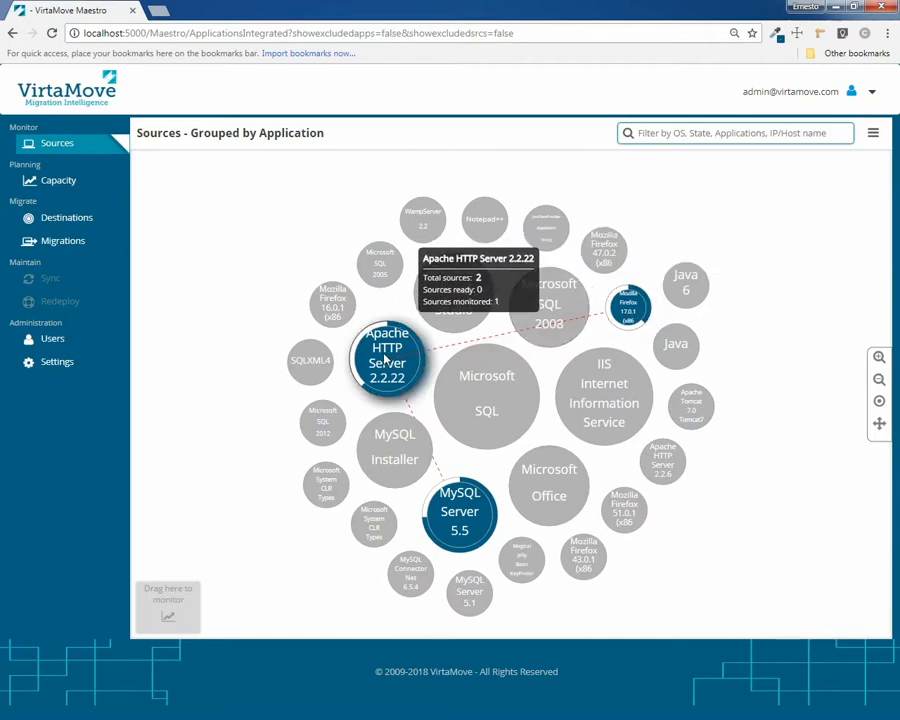
pyautogui.moveTo(462, 552)
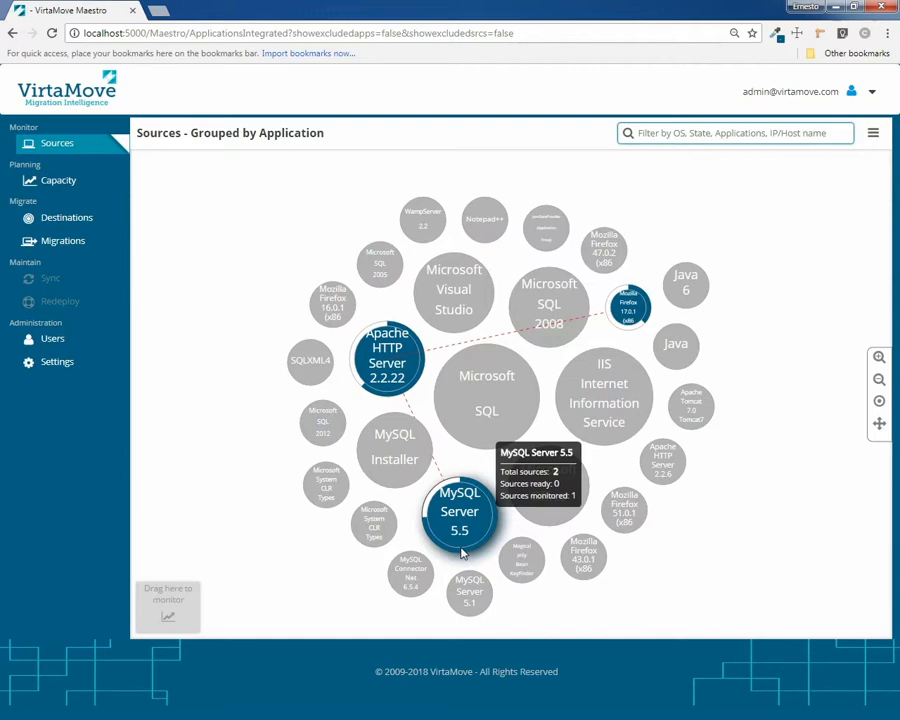
pyautogui.click(876, 139)
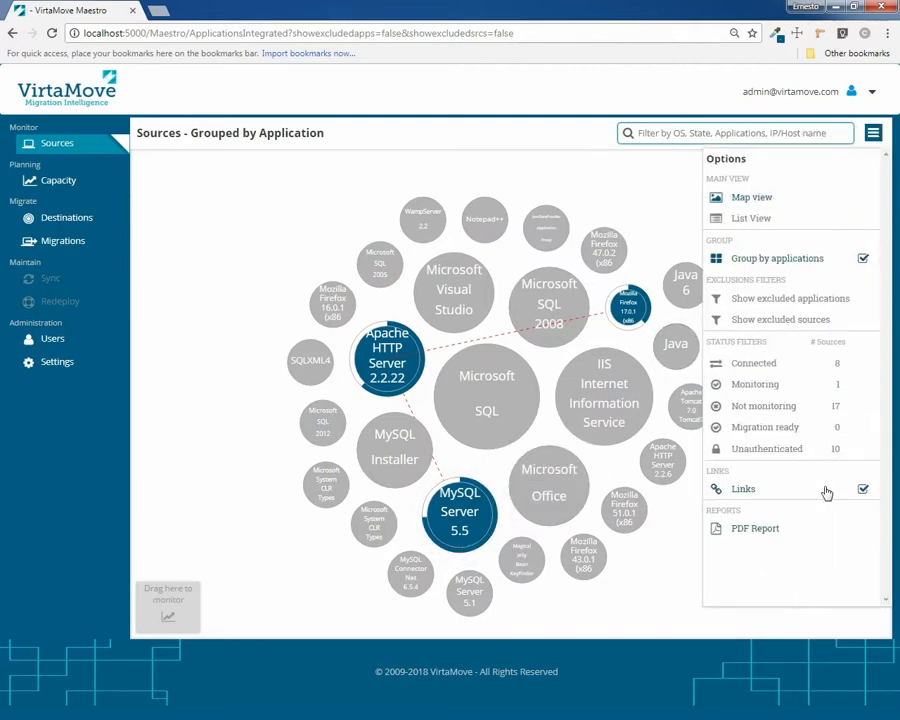
pyautogui.click(824, 494)
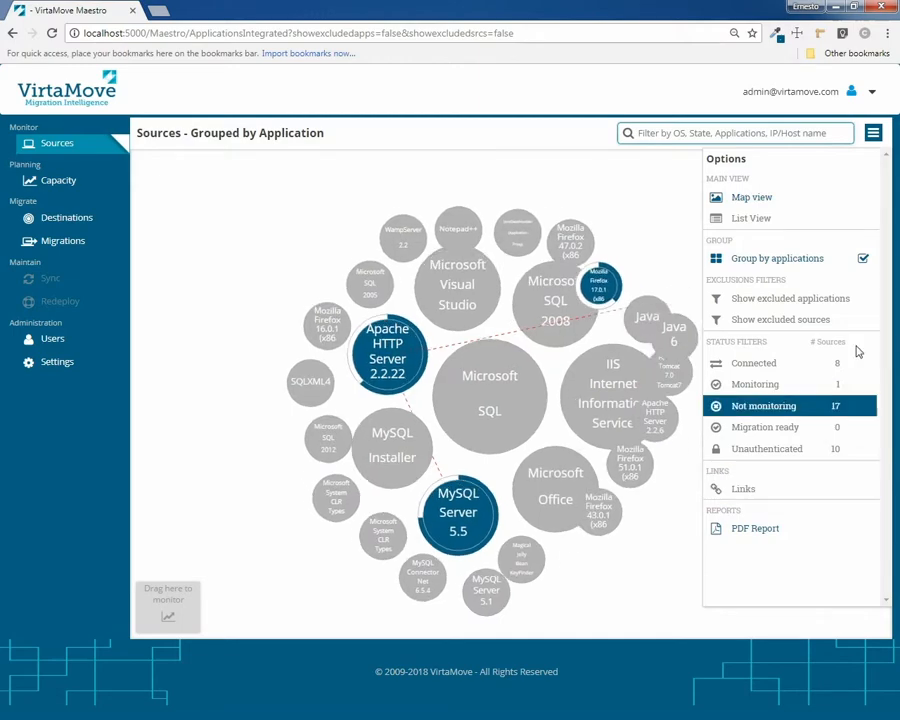
pyautogui.click(855, 265)
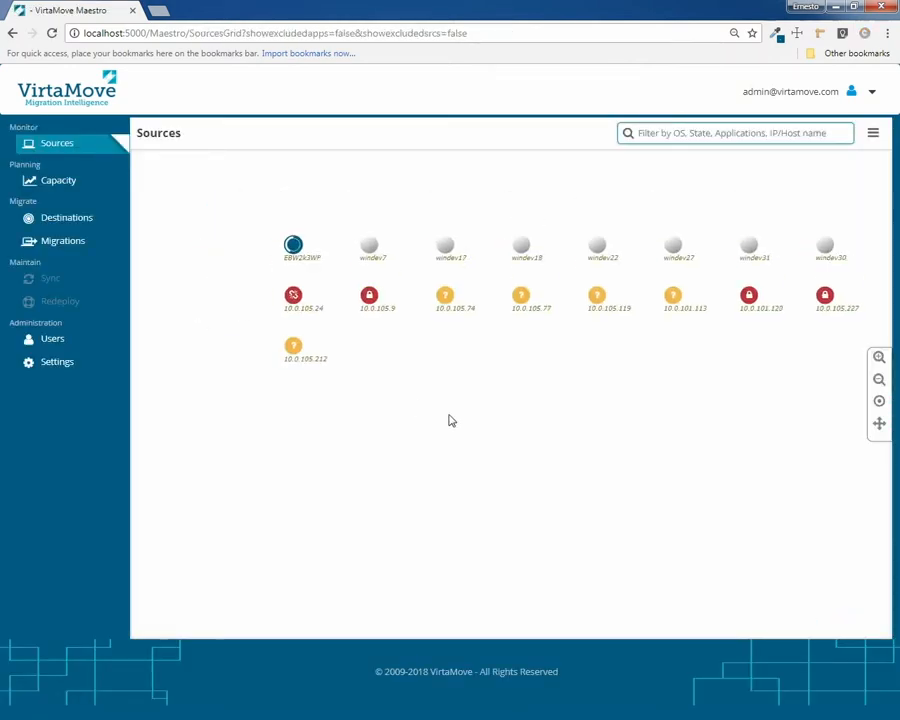
pyautogui.scroll(5, 460, 281)
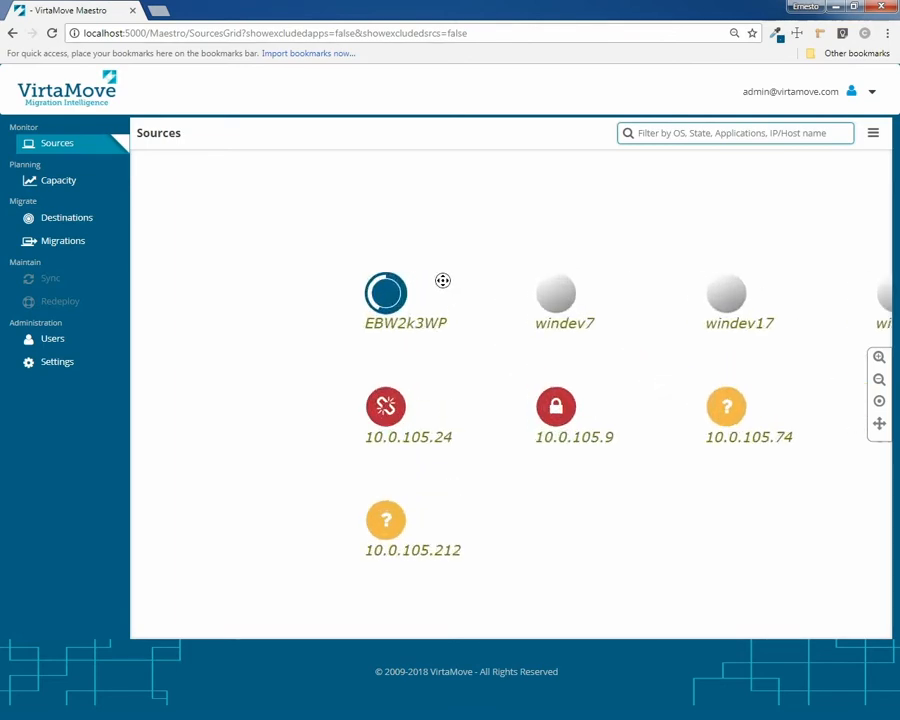
pyautogui.click(873, 135)
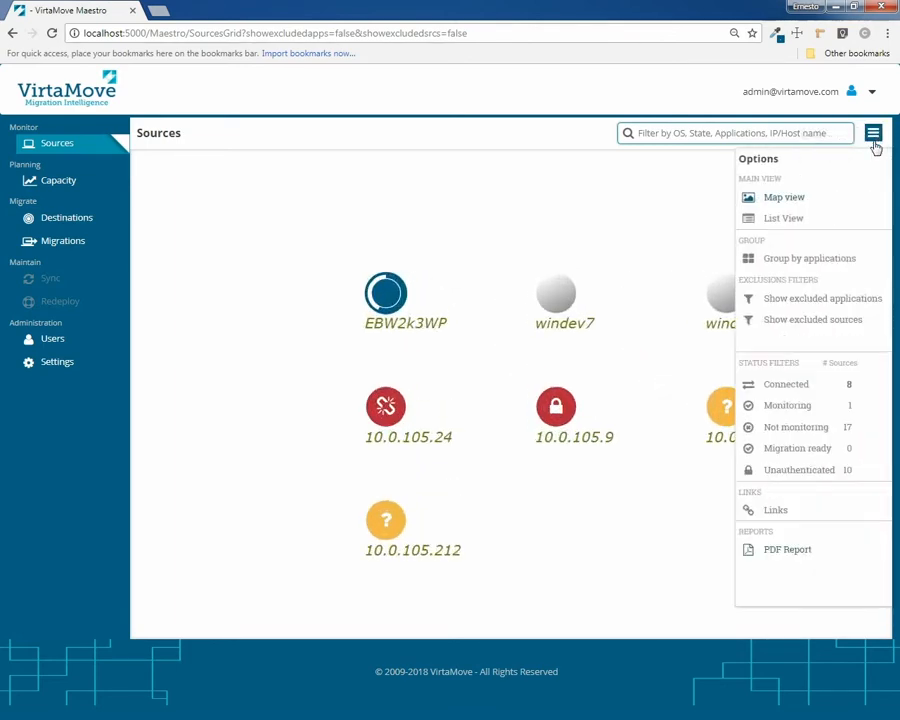
pyautogui.click(720, 491)
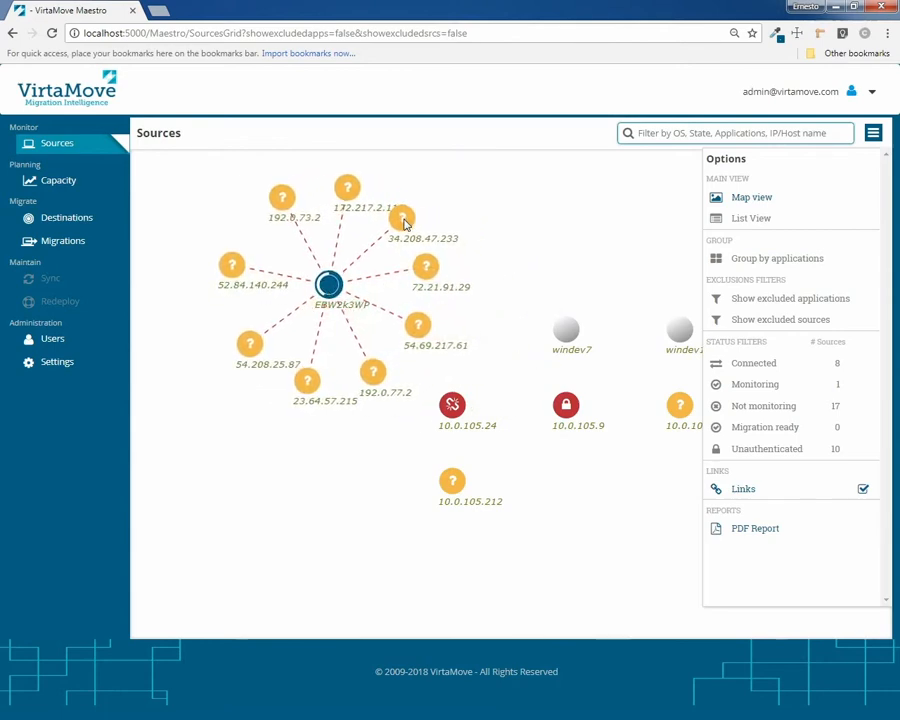
pyautogui.rightClick(396, 215)
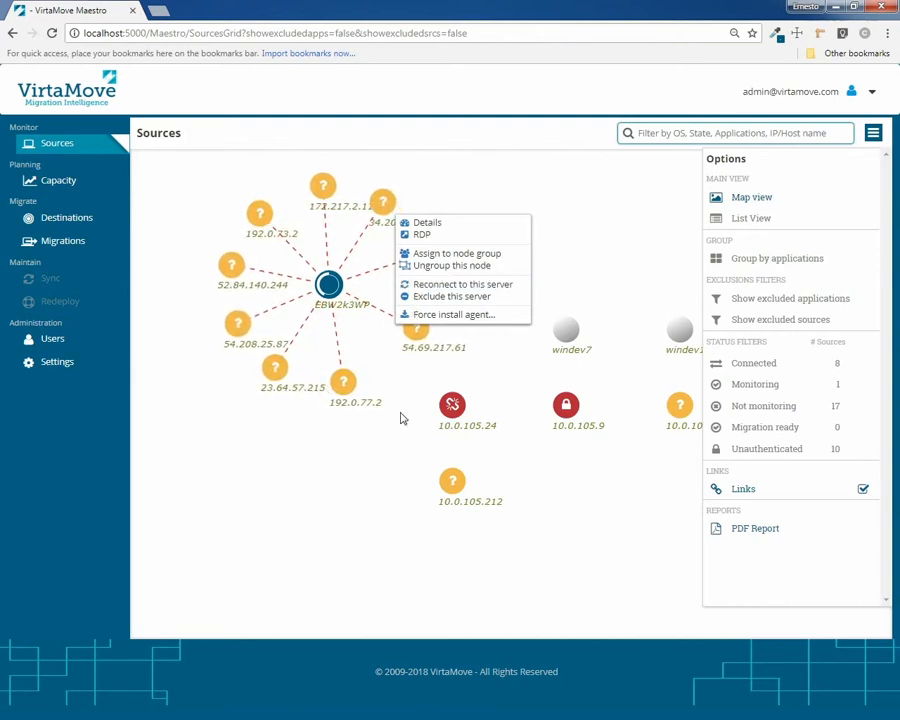
pyautogui.click(375, 233)
pyautogui.rightClick(379, 203)
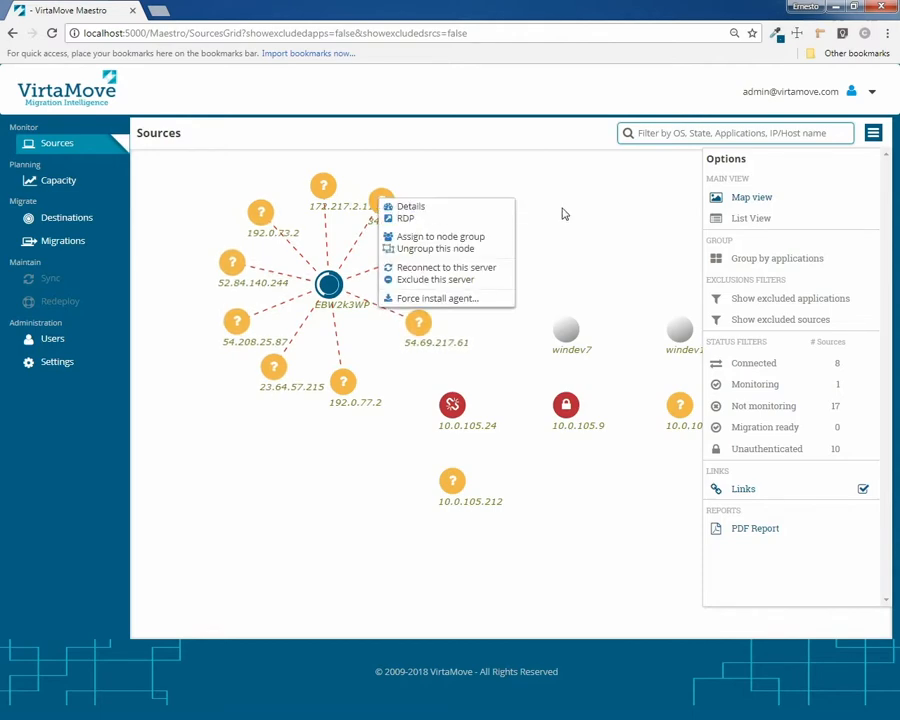
pyautogui.click(589, 213)
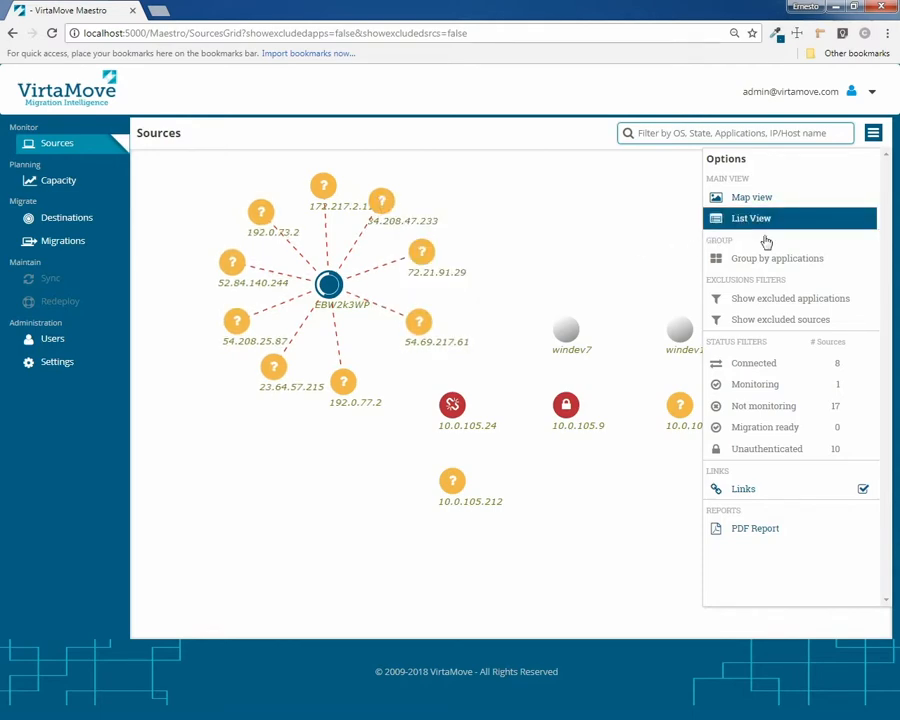
pyautogui.click(769, 261)
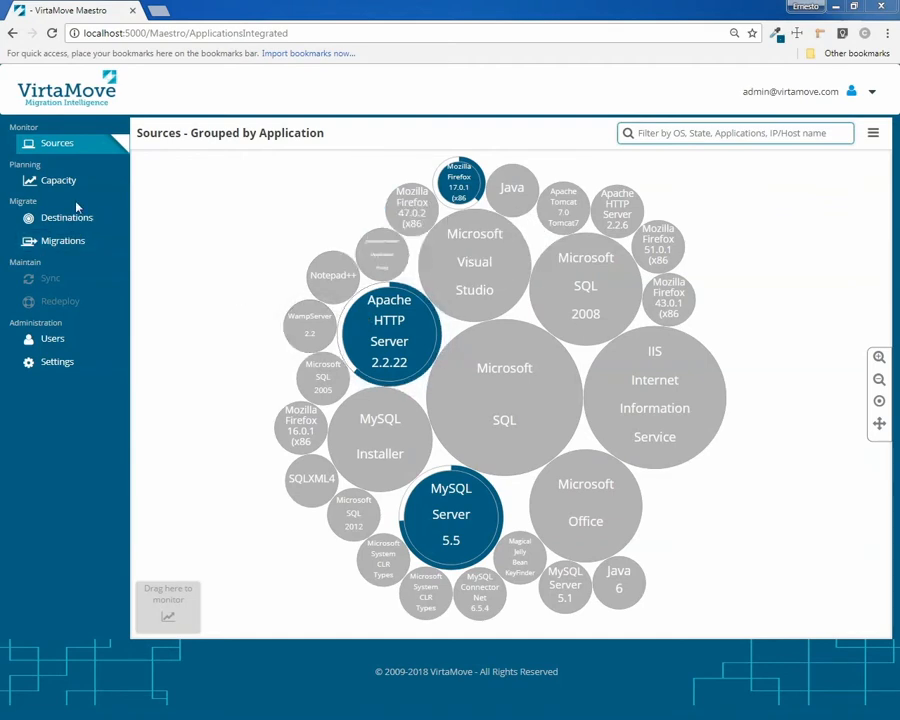
pyautogui.click(60, 181)
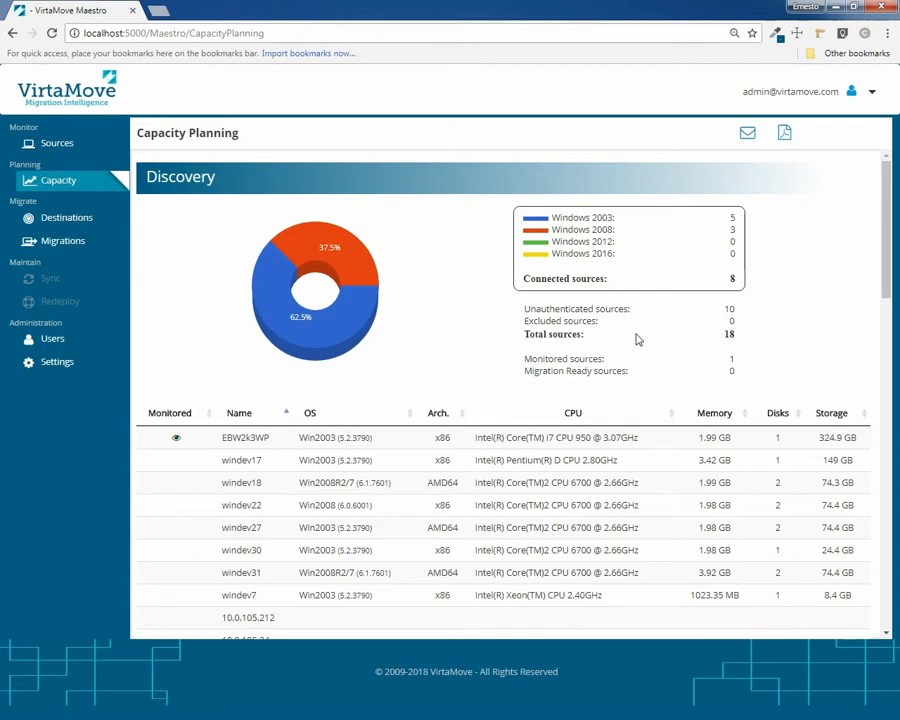
pyautogui.scroll(-1, 406, 393)
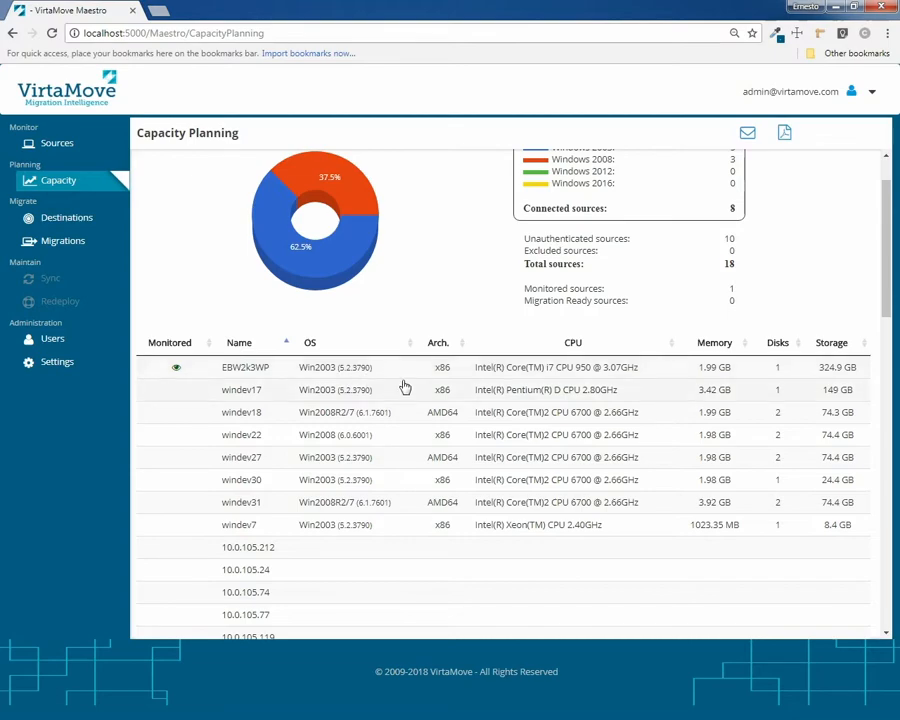
pyautogui.scroll(-1, 404, 385)
pyautogui.scroll(-5, 404, 385)
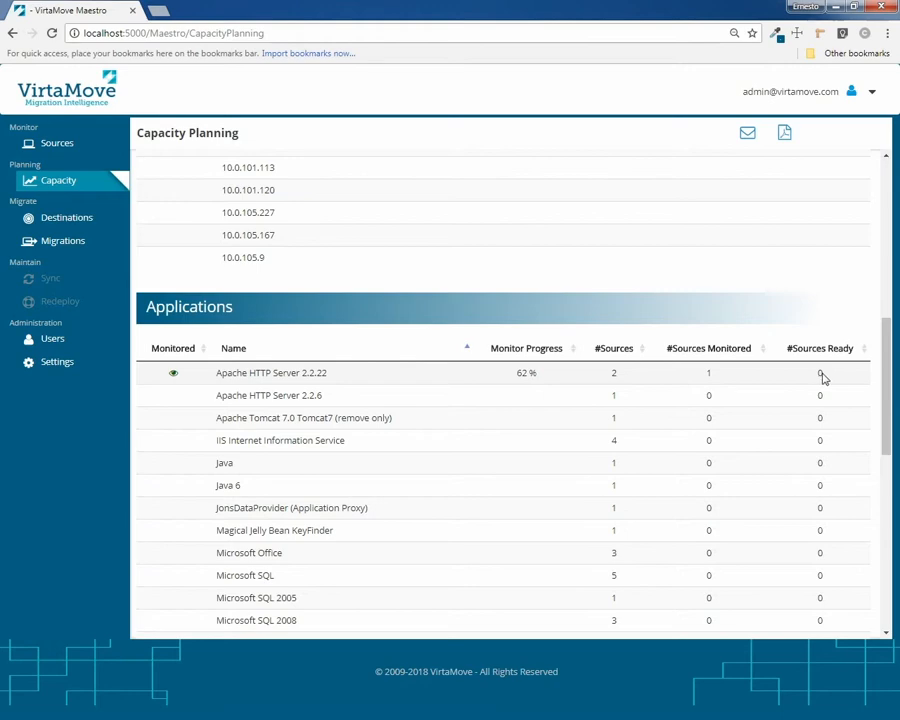
pyautogui.scroll(-5, 410, 420)
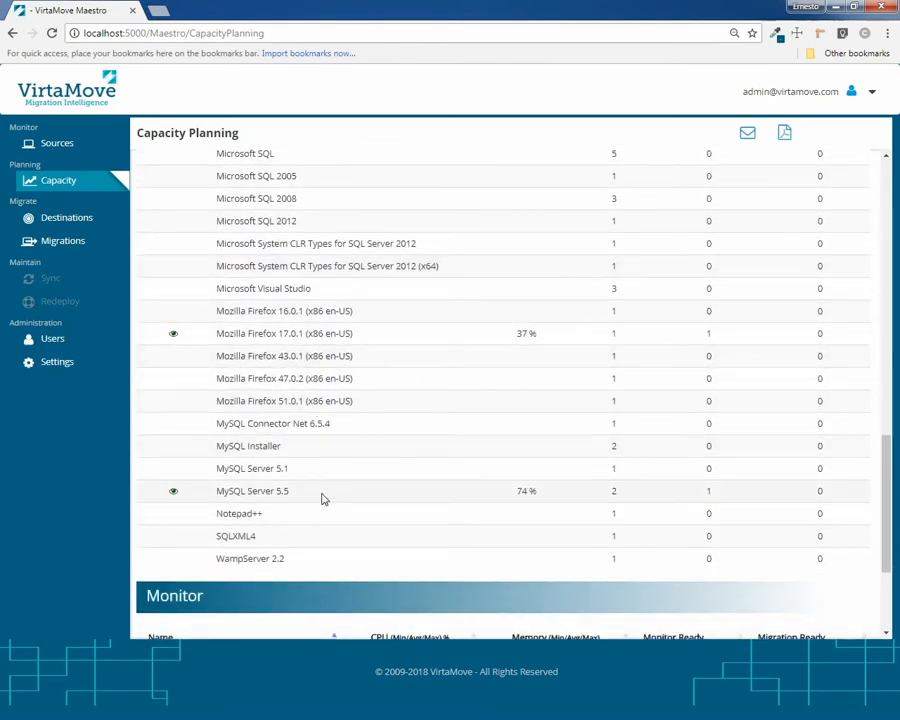
pyautogui.scroll(-2, 320, 495)
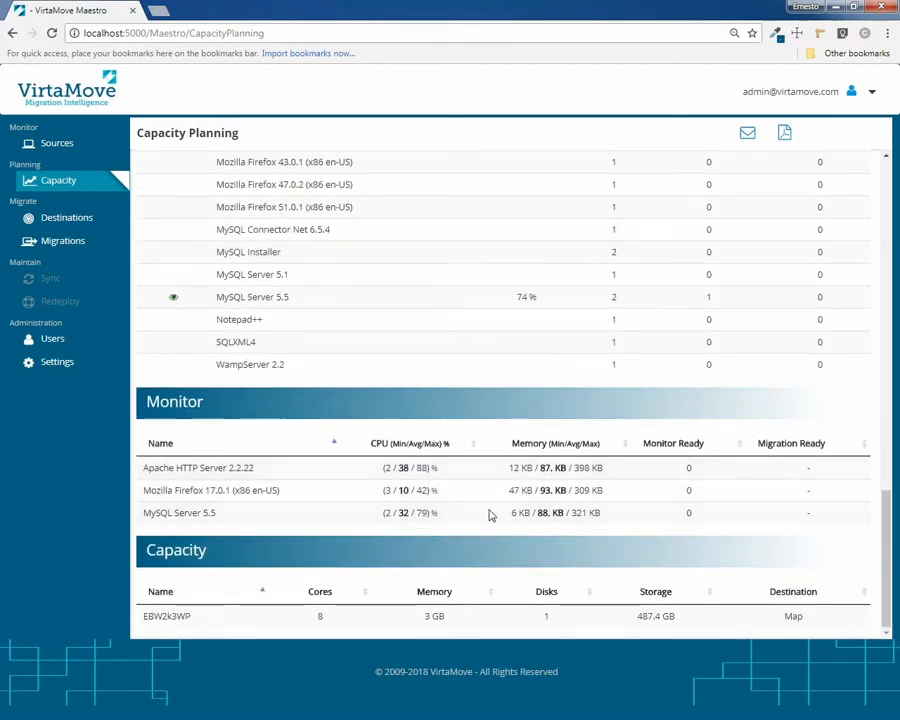
pyautogui.scroll(1, 301, 337)
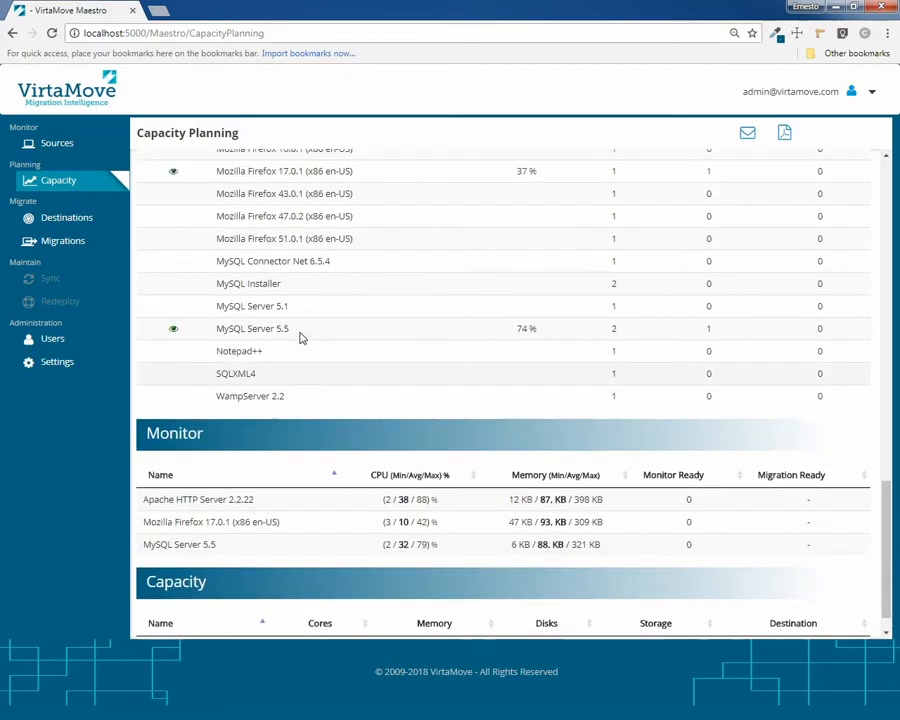
pyautogui.scroll(6, 301, 337)
pyautogui.click(172, 365)
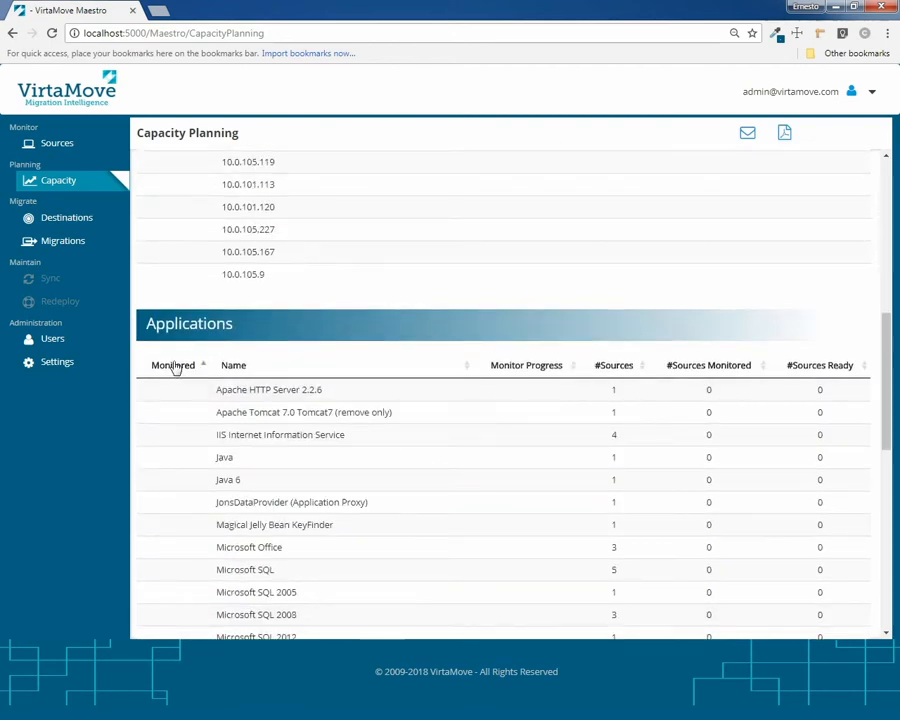
pyautogui.click(174, 366)
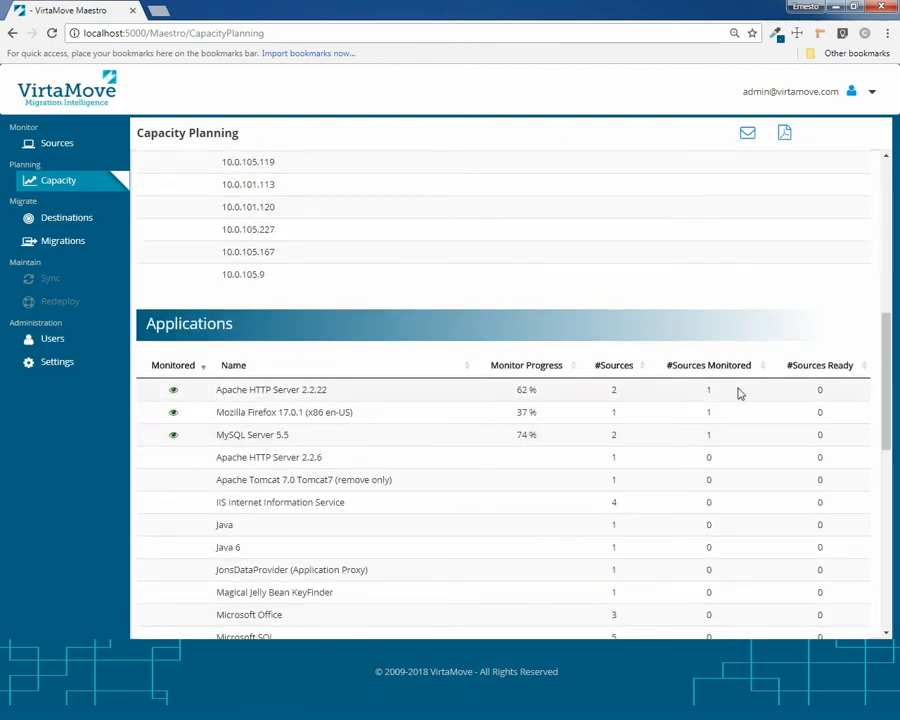
pyautogui.scroll(-5, 726, 454)
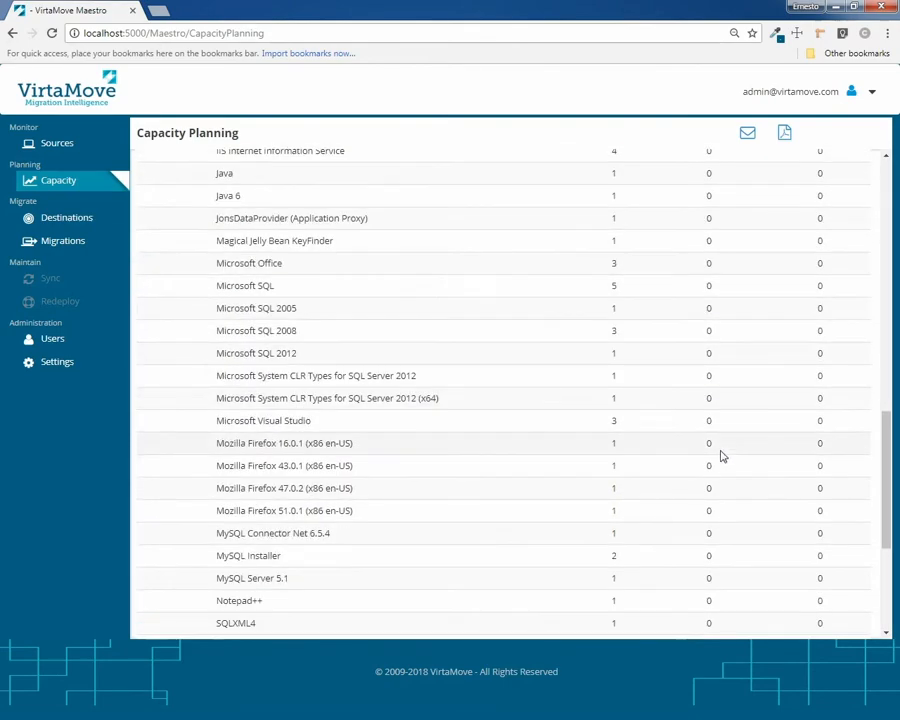
pyautogui.scroll(-3, 722, 457)
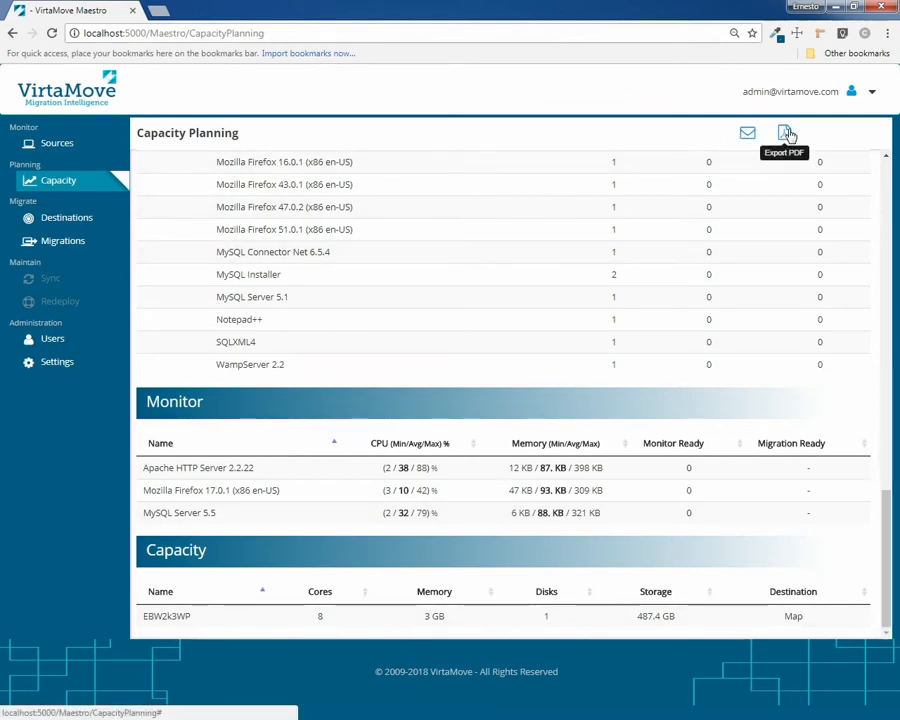
pyautogui.click(60, 150)
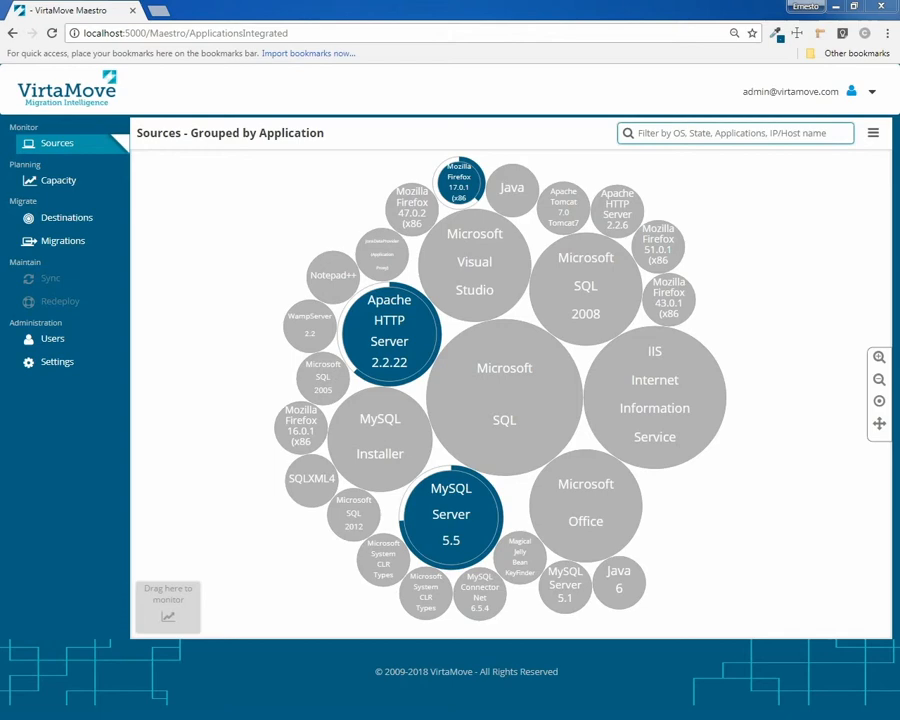
# Select the Apache HTTP Server 2.2.22 bubble, then view the empty Destinations list
pyautogui.click(389, 334)
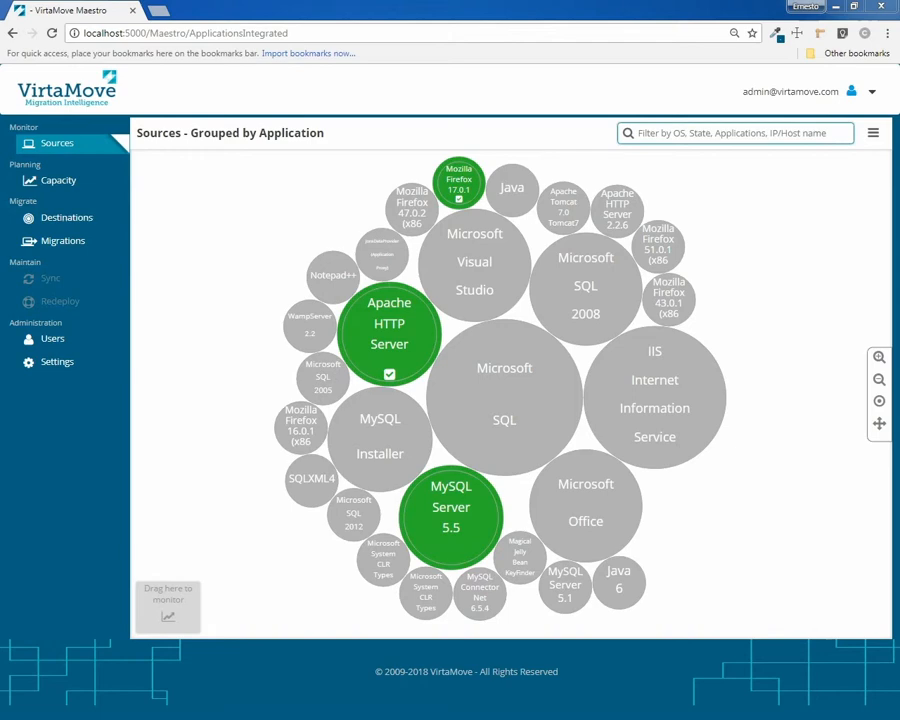
pyautogui.click(67, 228)
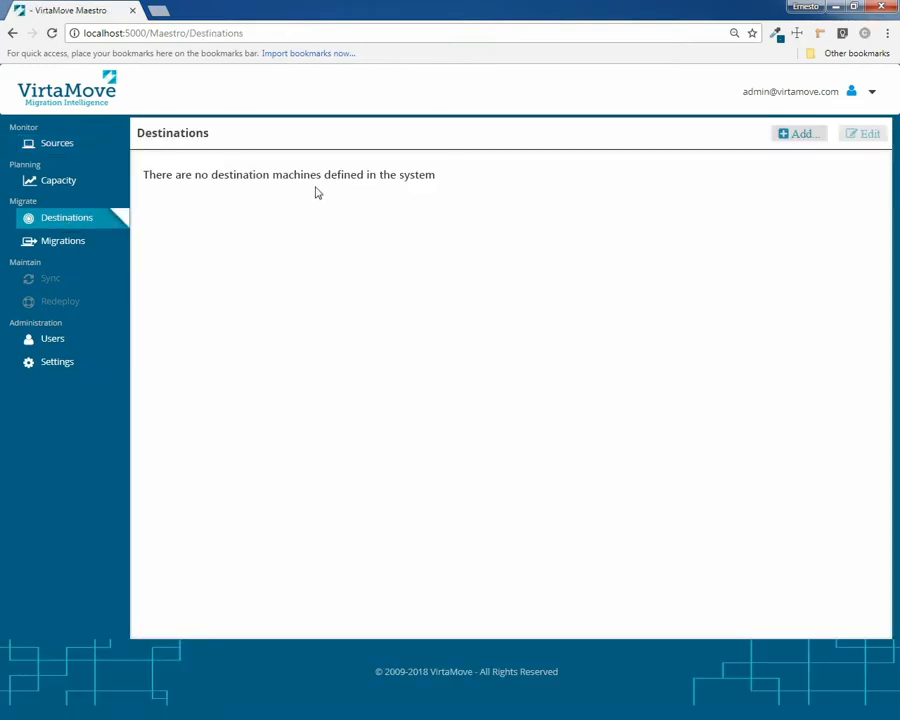
# Add a new destination machine at IP address 10.0.101.85
pyautogui.click(64, 245)
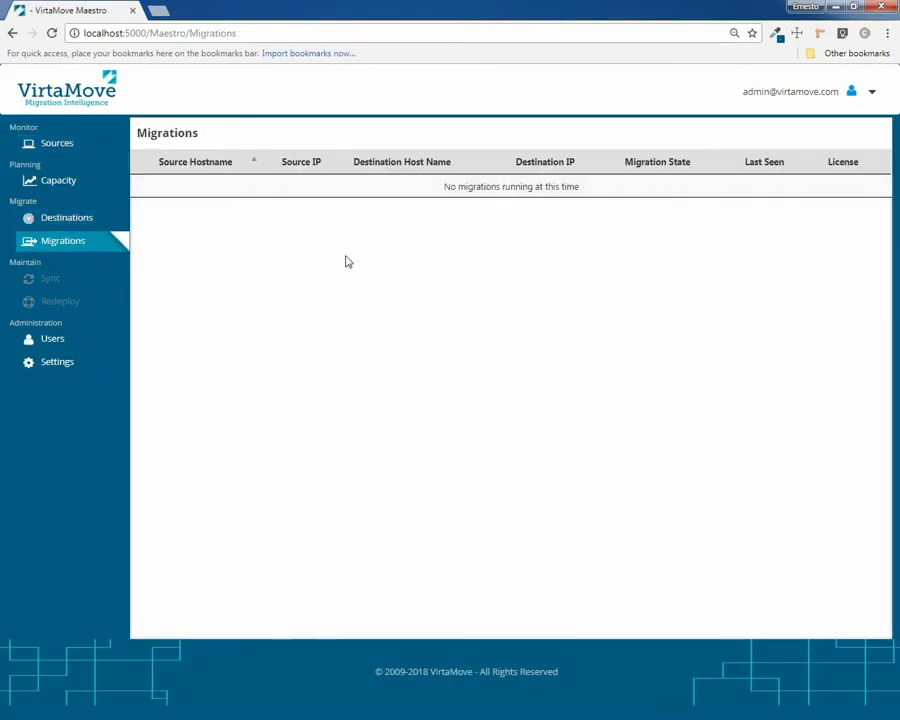
pyautogui.click(63, 226)
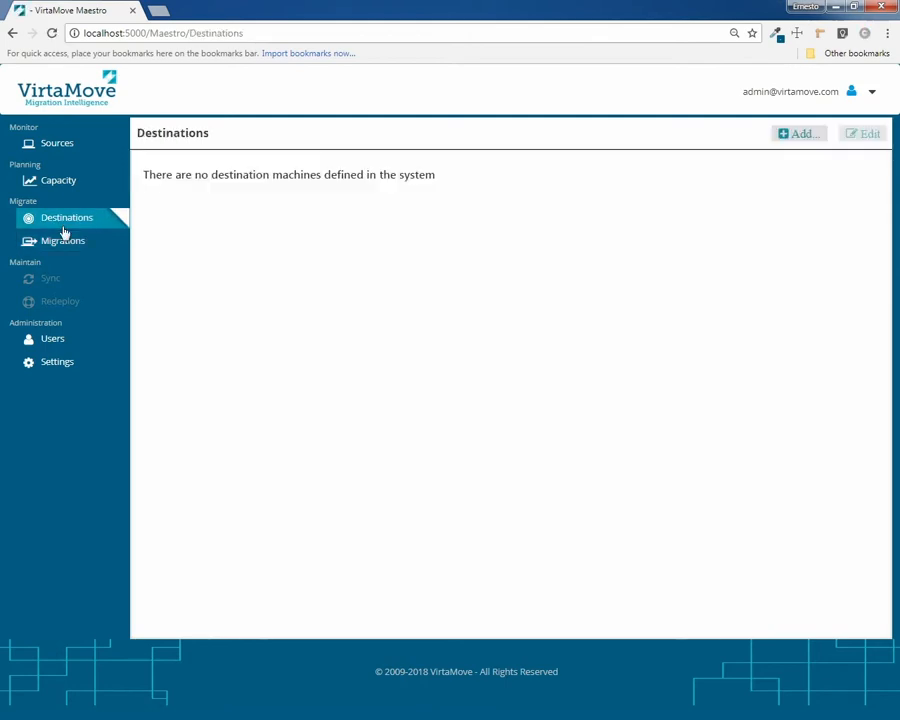
pyautogui.click(800, 136)
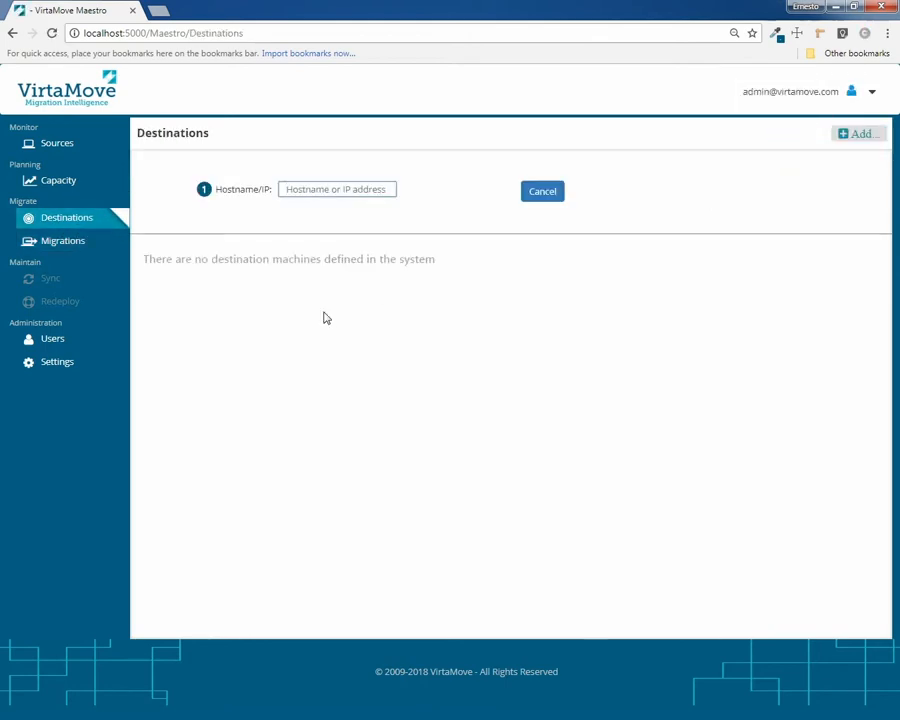
pyautogui.write('10.0.101.85')
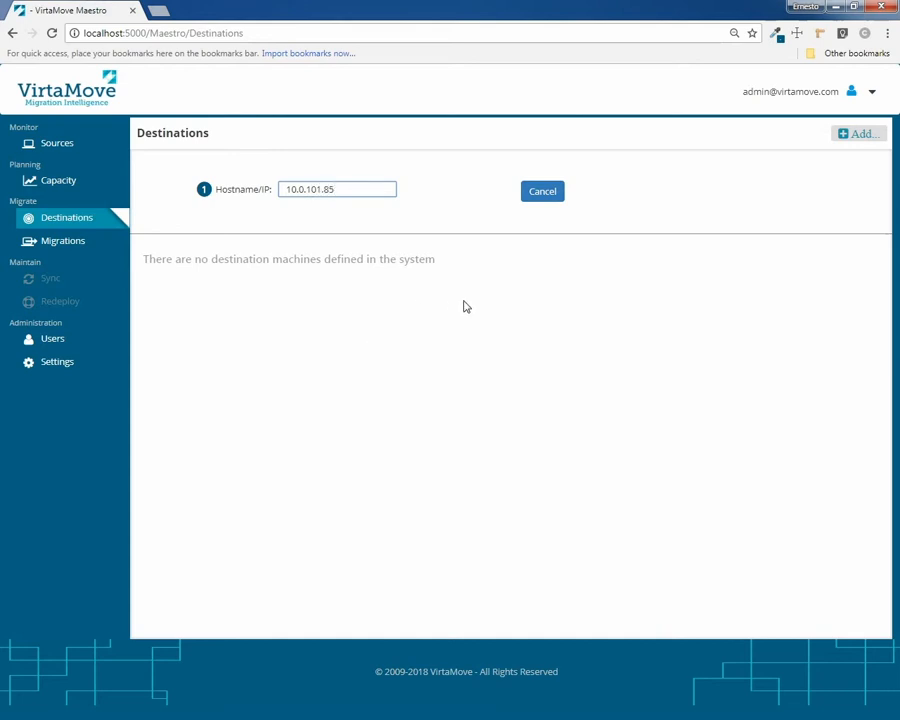
pyautogui.press('Return')
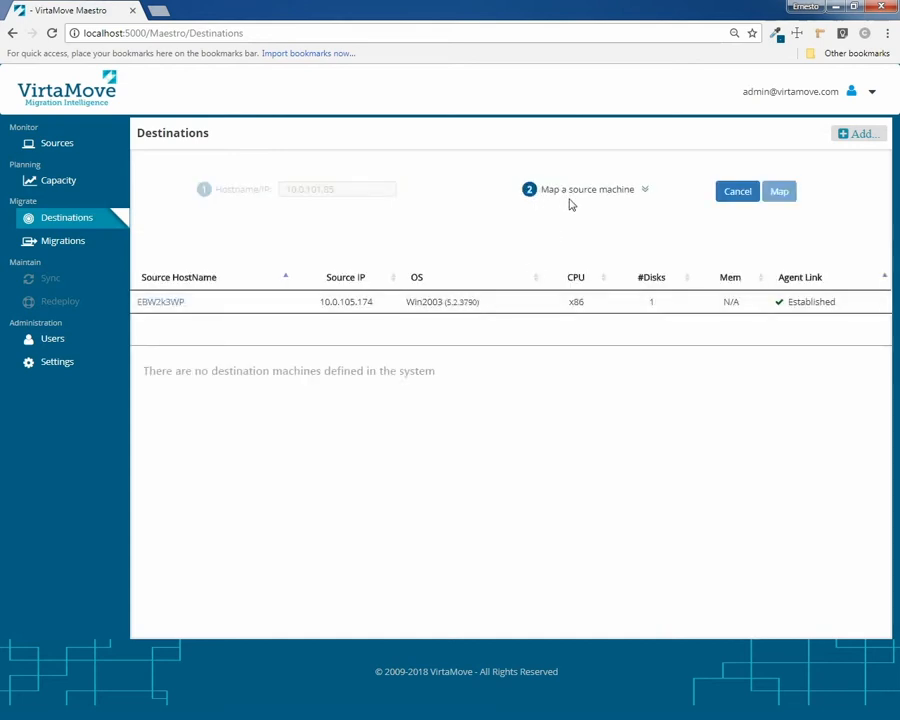
# Map source EBW2k3WP onto destination BW2K12R2 and open its migration details
pyautogui.click(276, 303)
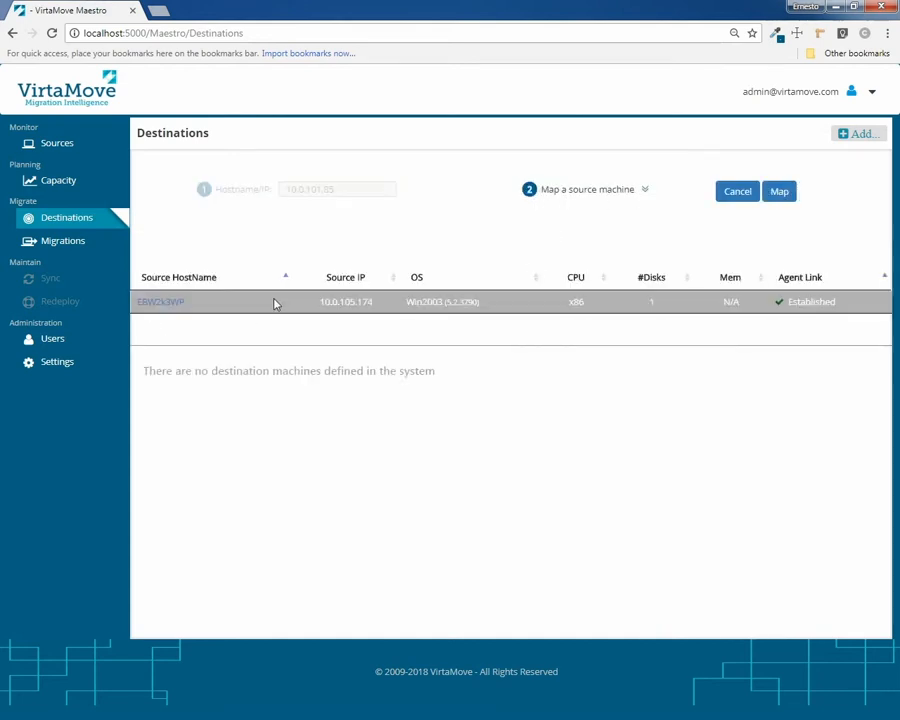
pyautogui.click(786, 199)
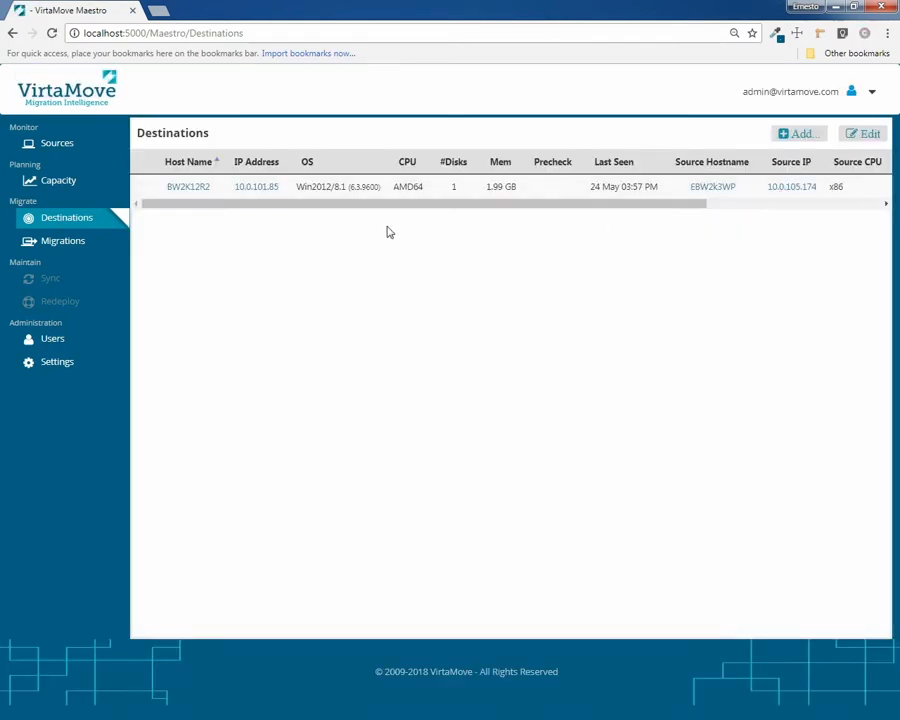
pyautogui.click(332, 191)
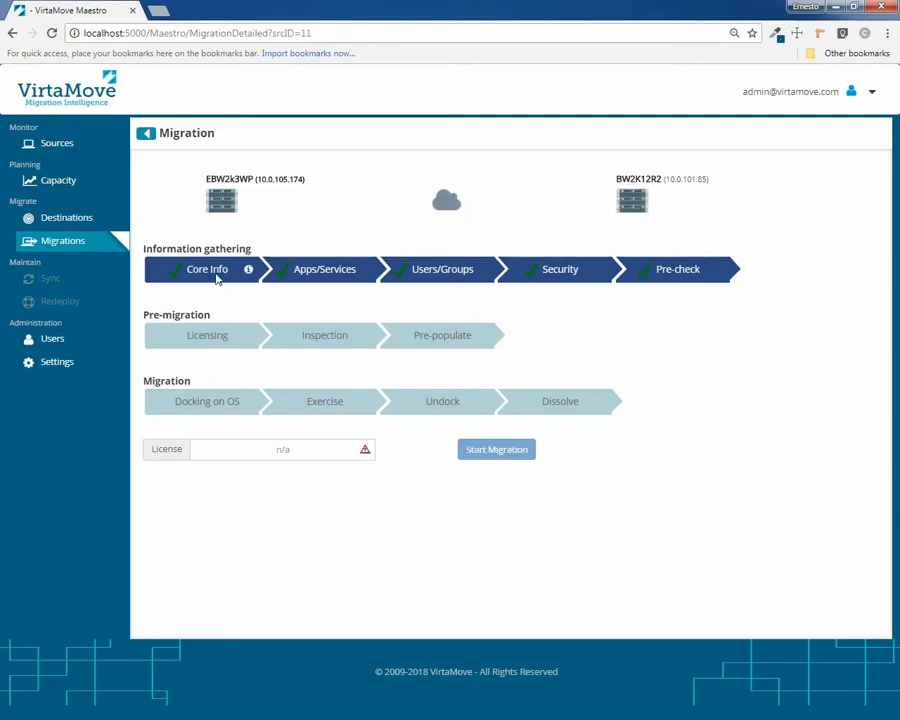
pyautogui.click(215, 277)
pyautogui.click(282, 399)
pyautogui.click(342, 268)
pyautogui.scroll(-4, 396, 372)
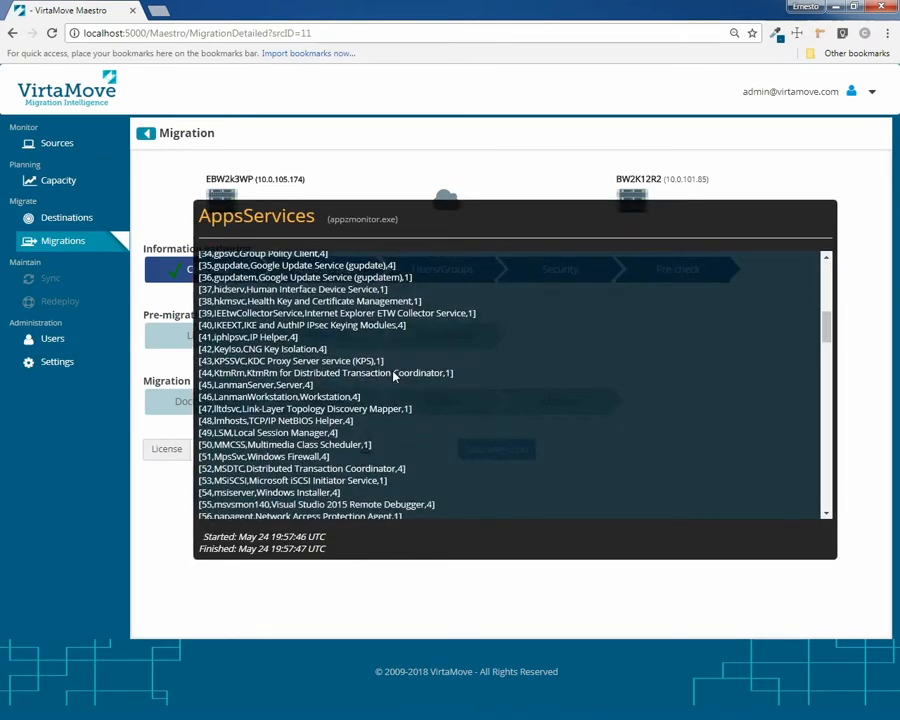
pyautogui.click(438, 366)
pyautogui.click(452, 276)
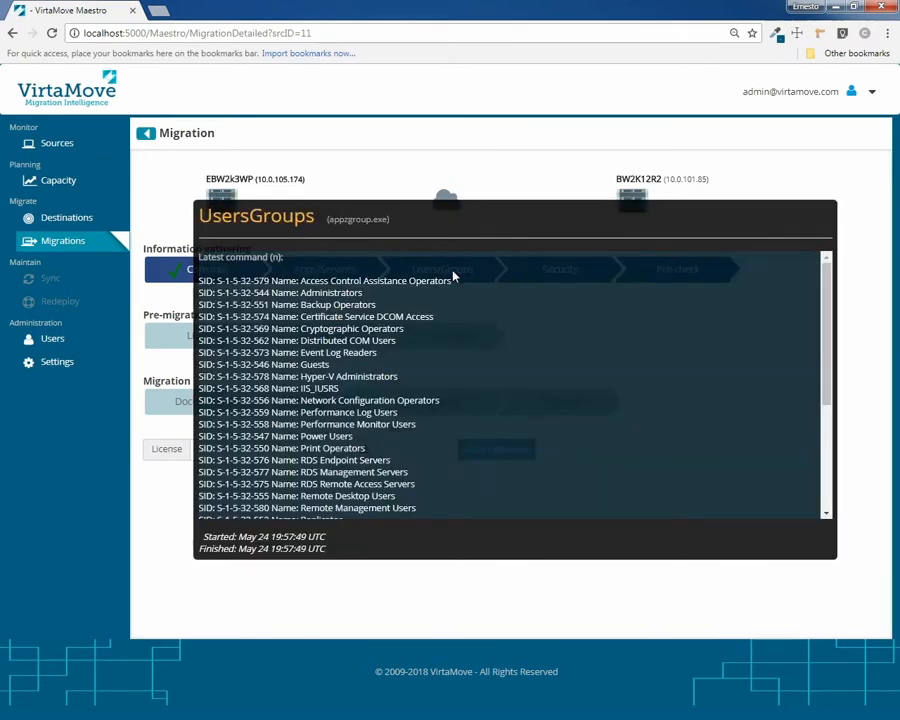
pyautogui.click(545, 274)
pyautogui.click(547, 275)
pyautogui.click(665, 279)
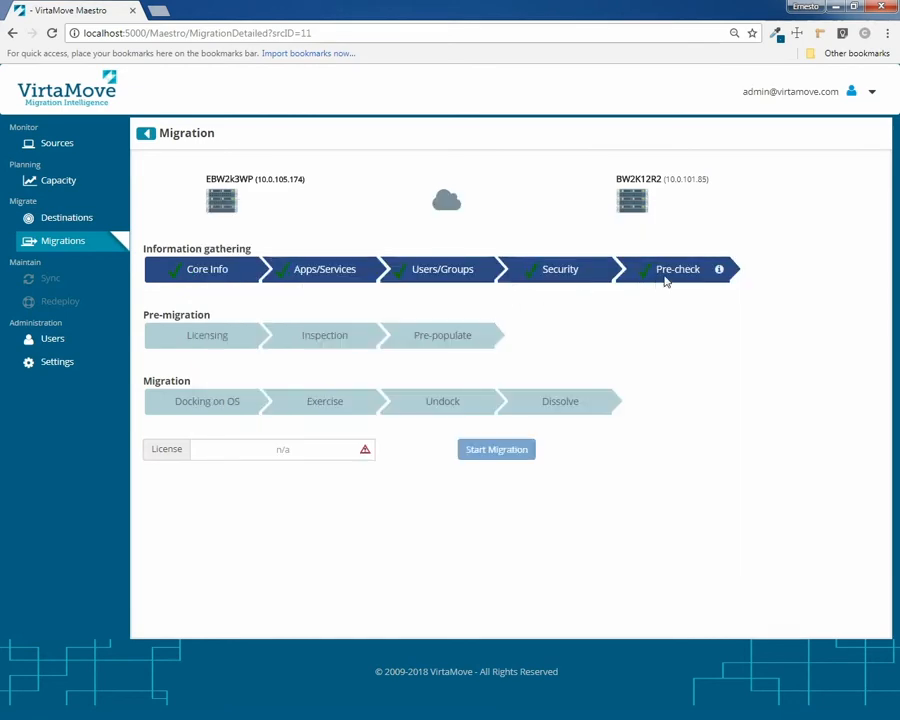
pyautogui.click(677, 279)
pyautogui.scroll(-3, 367, 471)
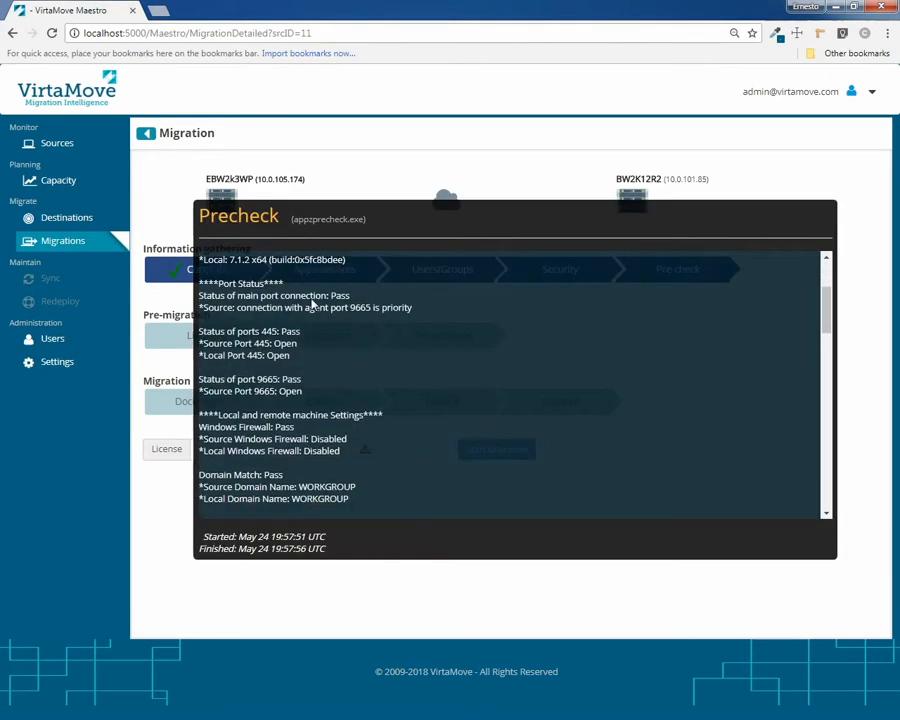
pyautogui.scroll(-4, 357, 418)
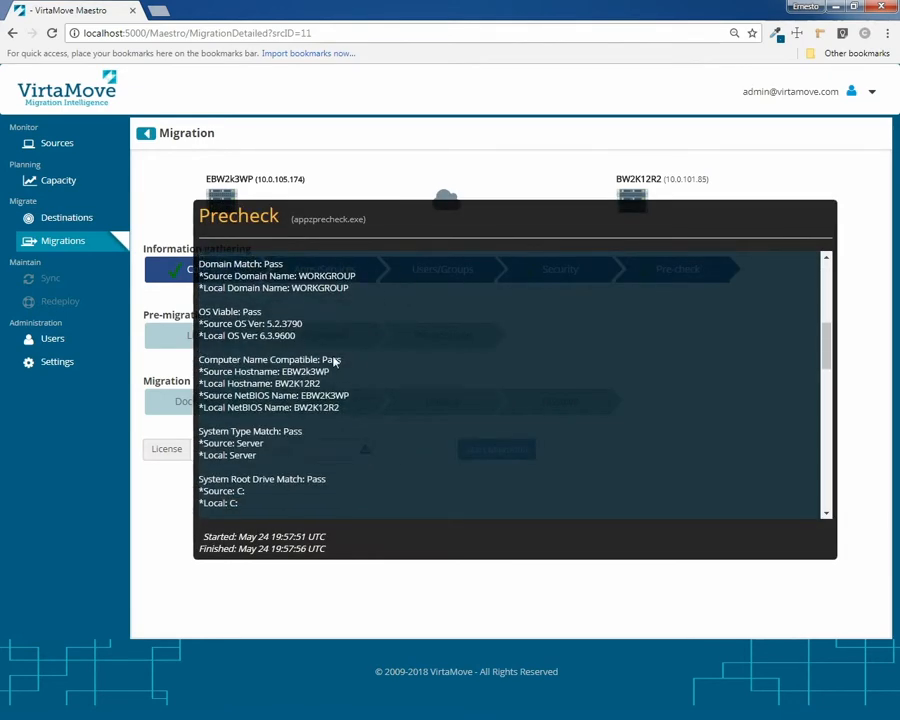
pyautogui.scroll(-4, 394, 480)
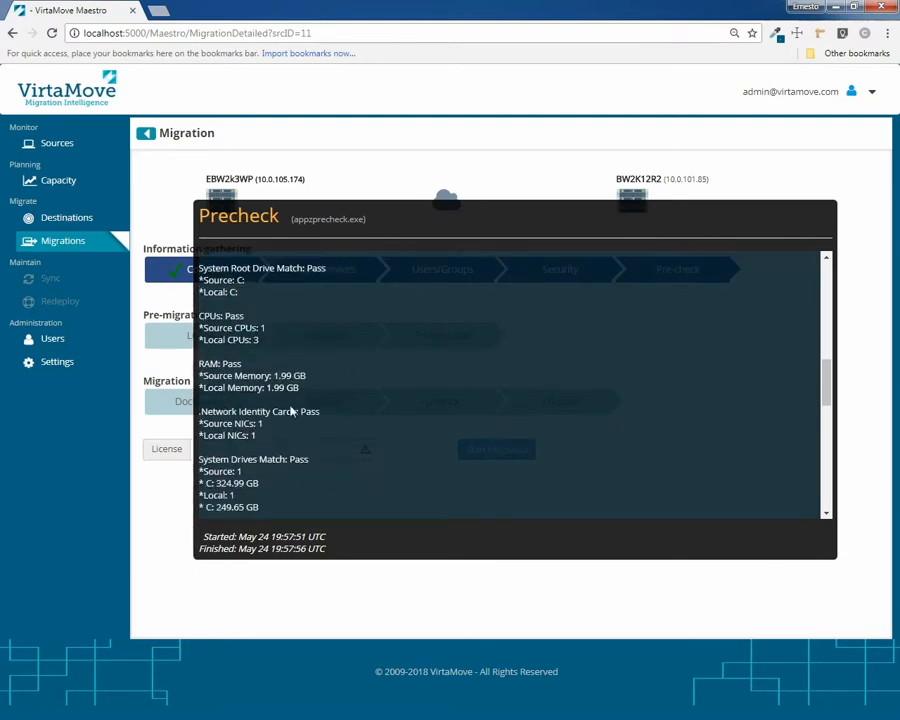
pyautogui.click(317, 484)
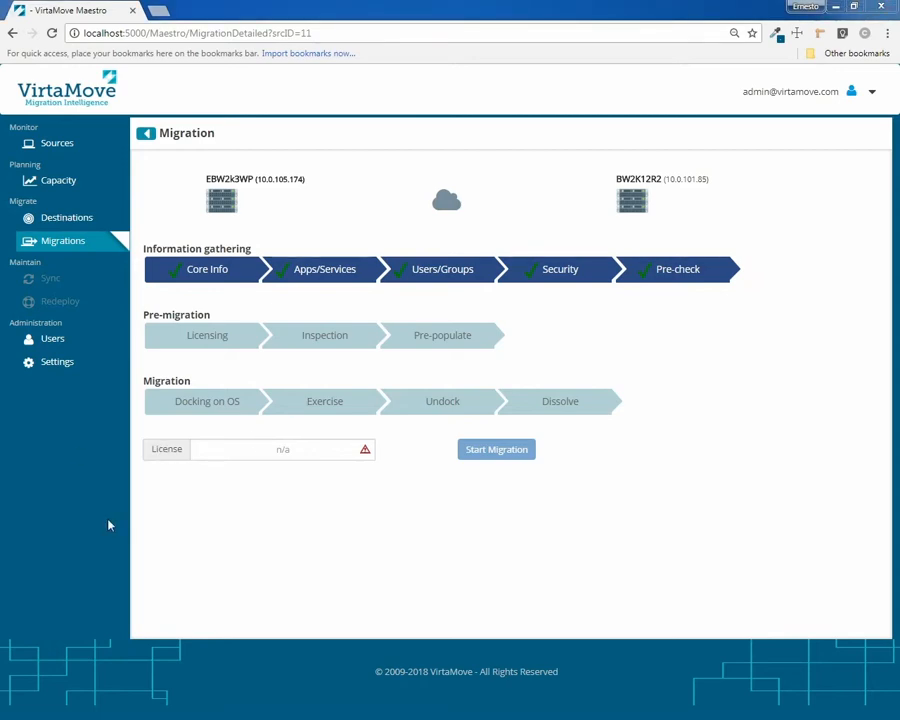
# Paste and save the licence key, letting the migration run through docking and Exercise
pyautogui.click(218, 446)
pyautogui.rightClick(218, 448)
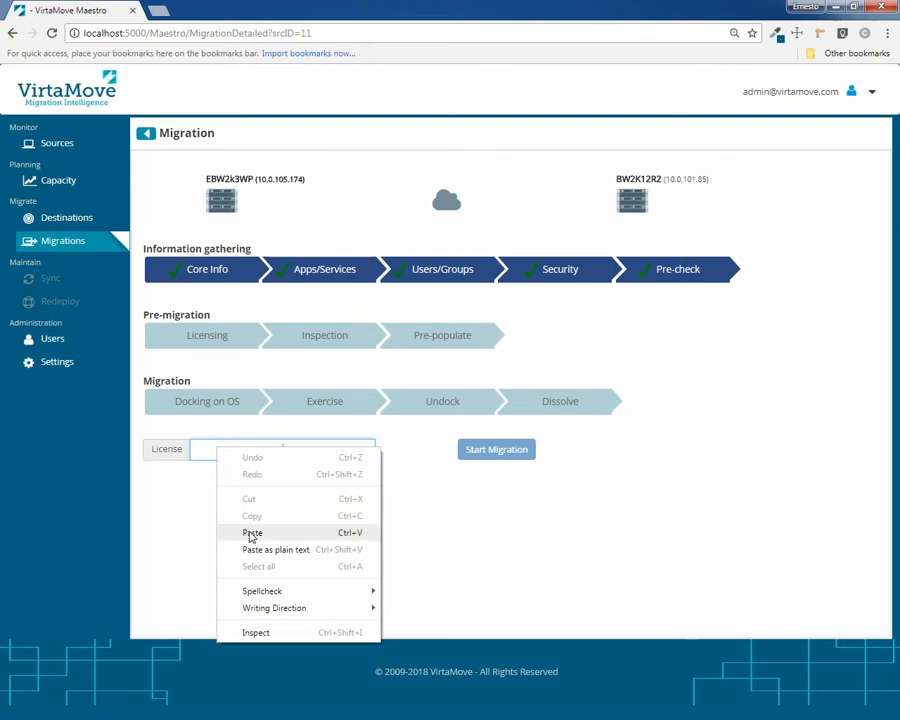
pyautogui.click(249, 531)
pyautogui.click(278, 485)
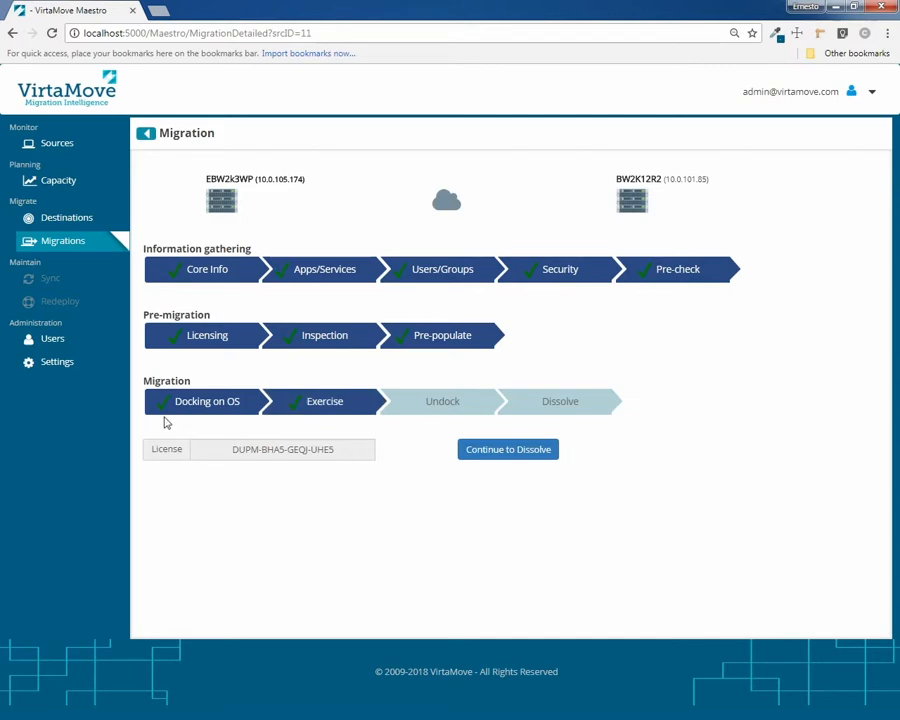
pyautogui.moveTo(208, 410)
pyautogui.click(248, 401)
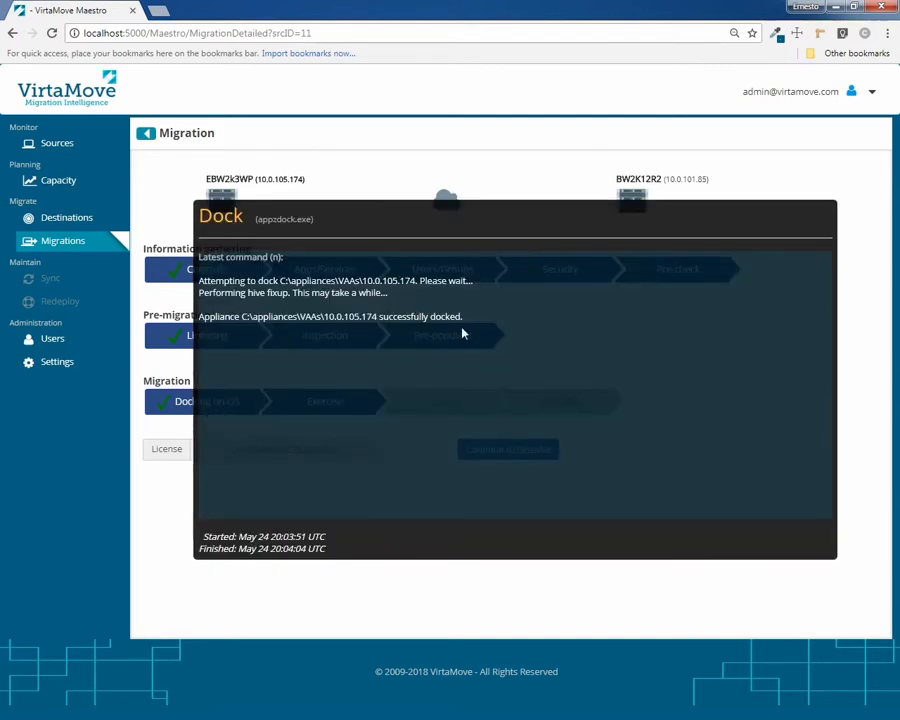
pyautogui.click(432, 603)
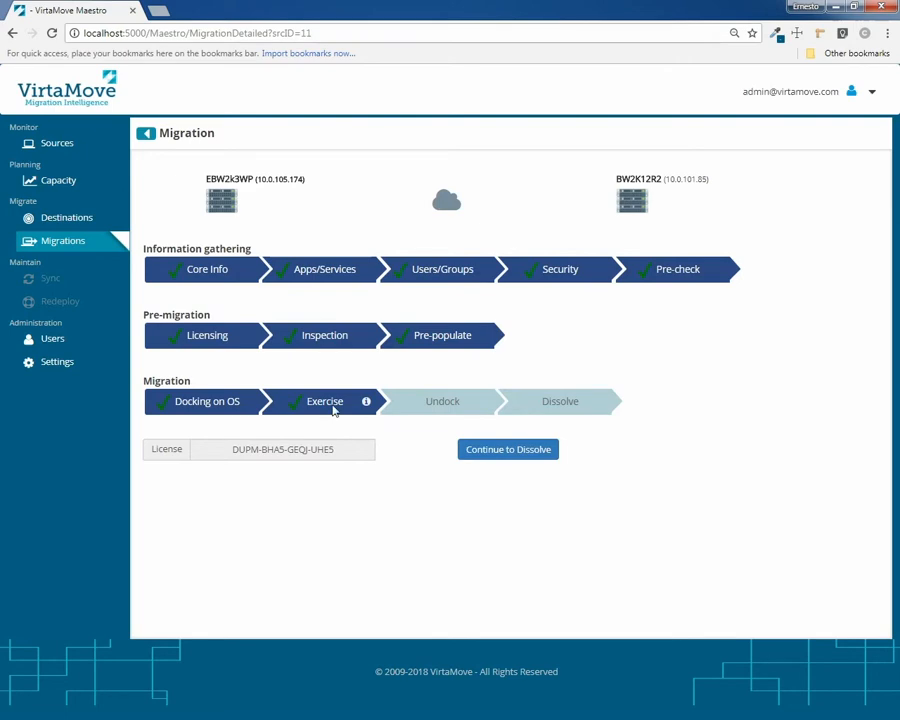
pyautogui.click(334, 406)
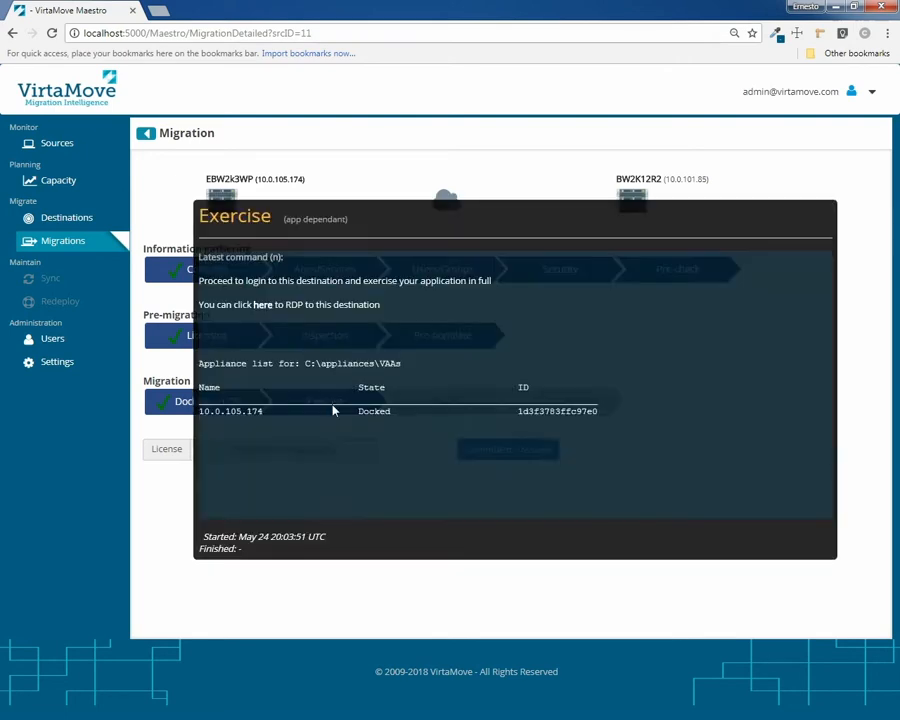
pyautogui.click(263, 312)
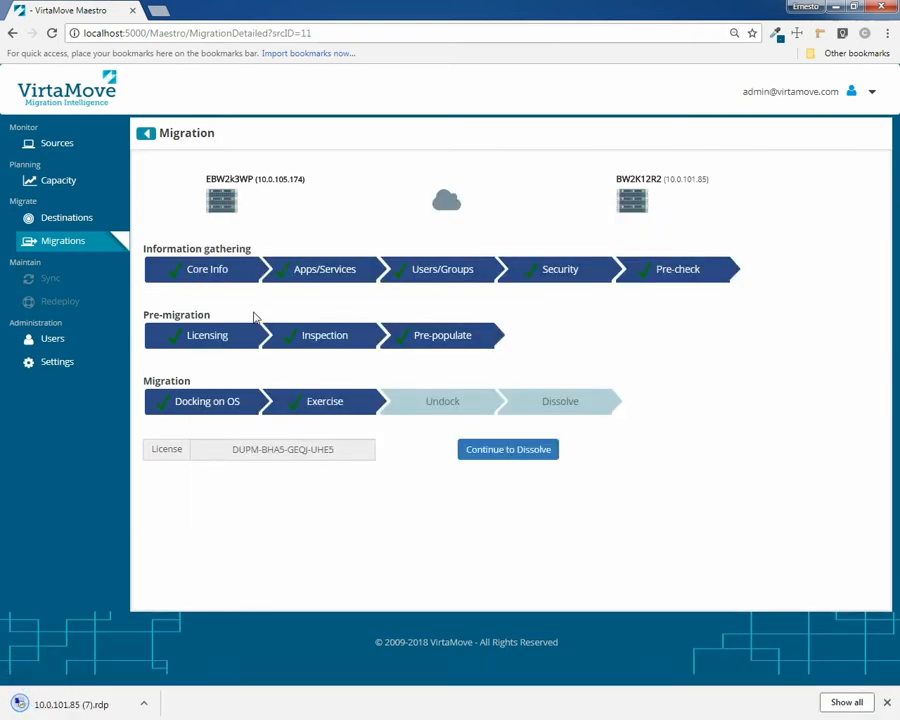
pyautogui.click(55, 706)
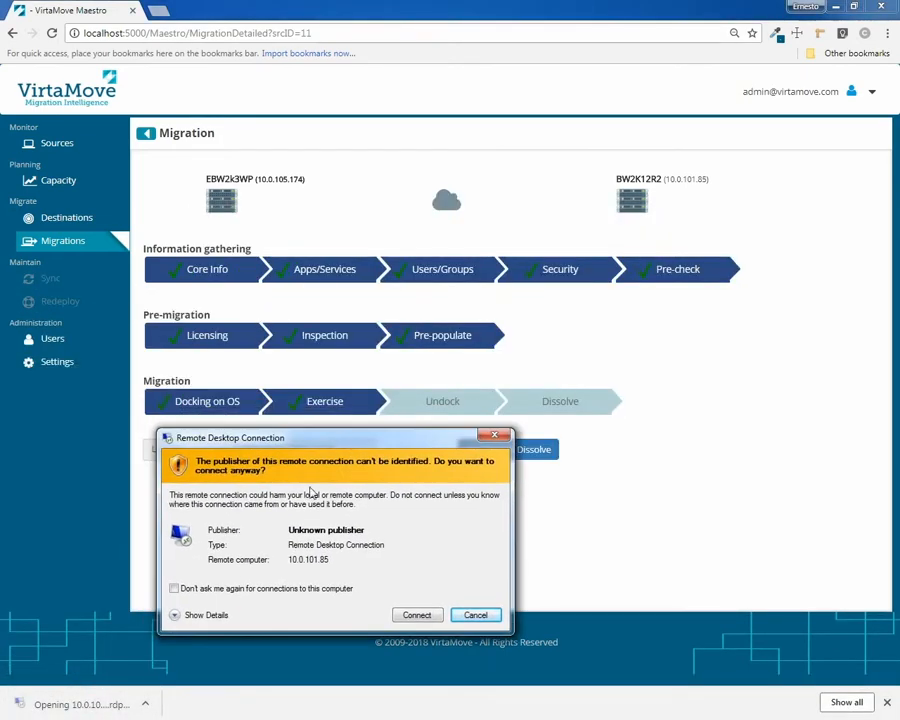
pyautogui.click(415, 553)
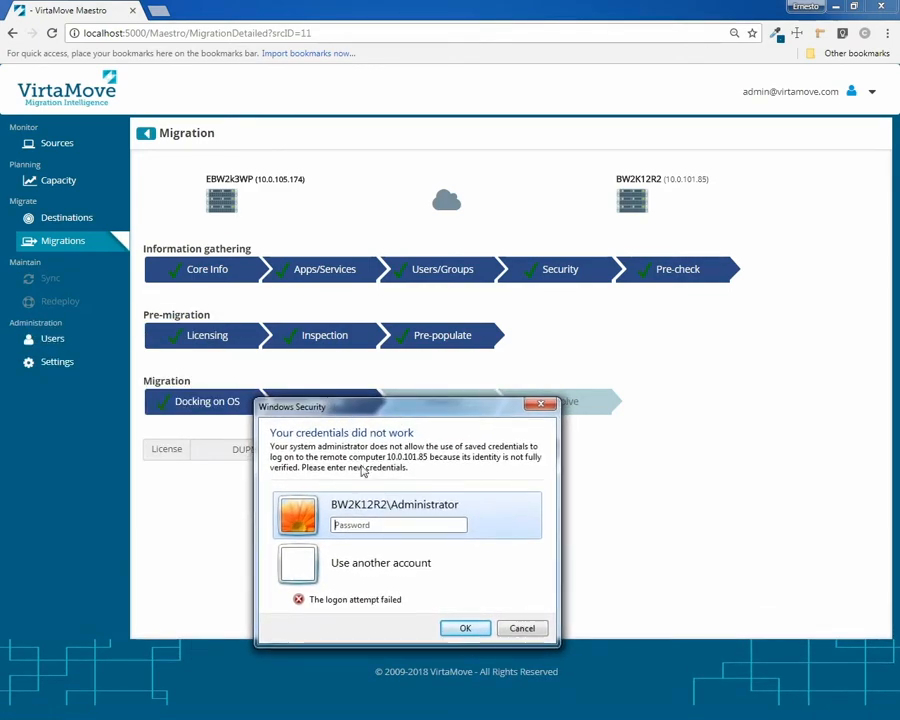
pyautogui.click(521, 627)
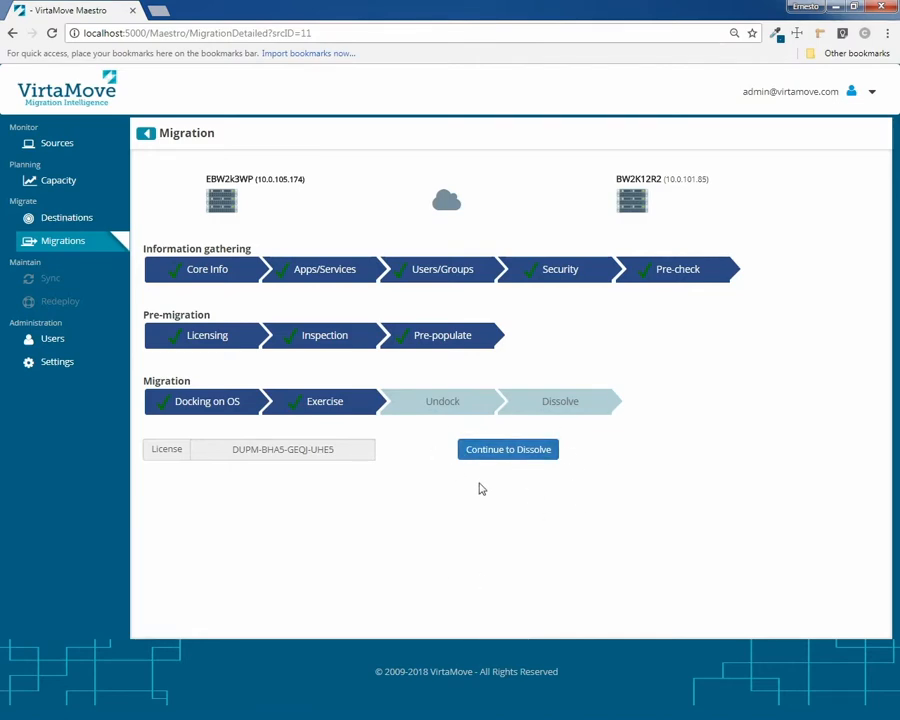
# Confirm the Dissolve stage, then read through the Dissolve log and close it
pyautogui.click(494, 452)
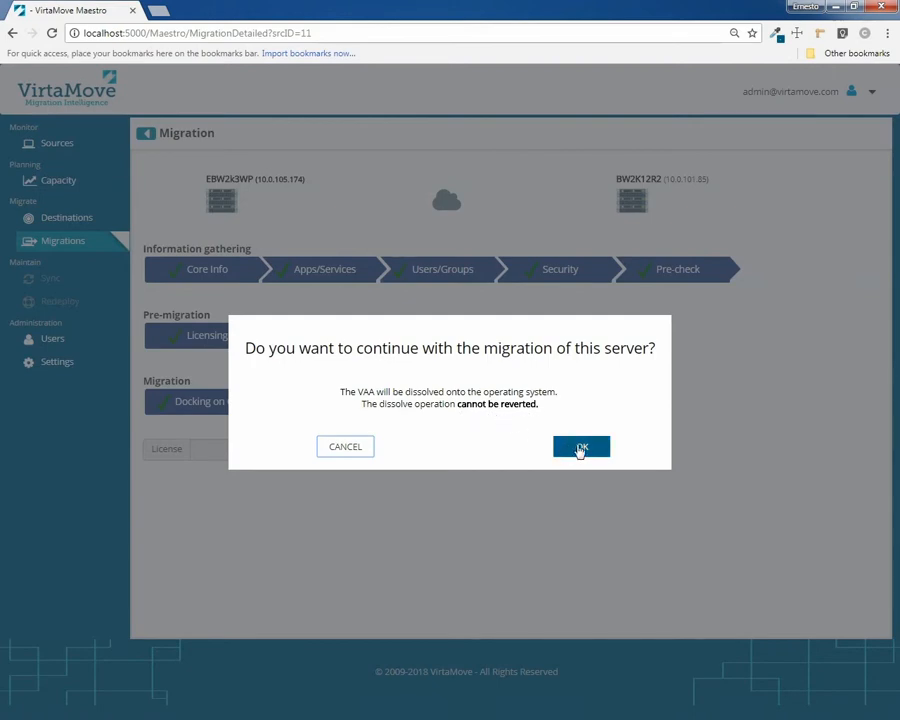
pyautogui.click(580, 451)
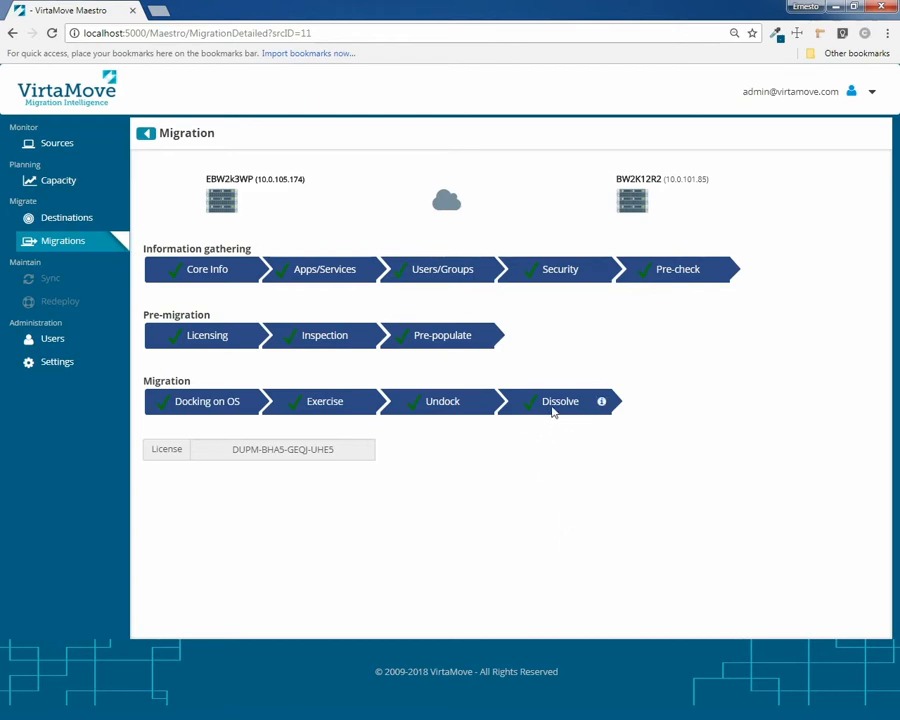
pyautogui.click(553, 410)
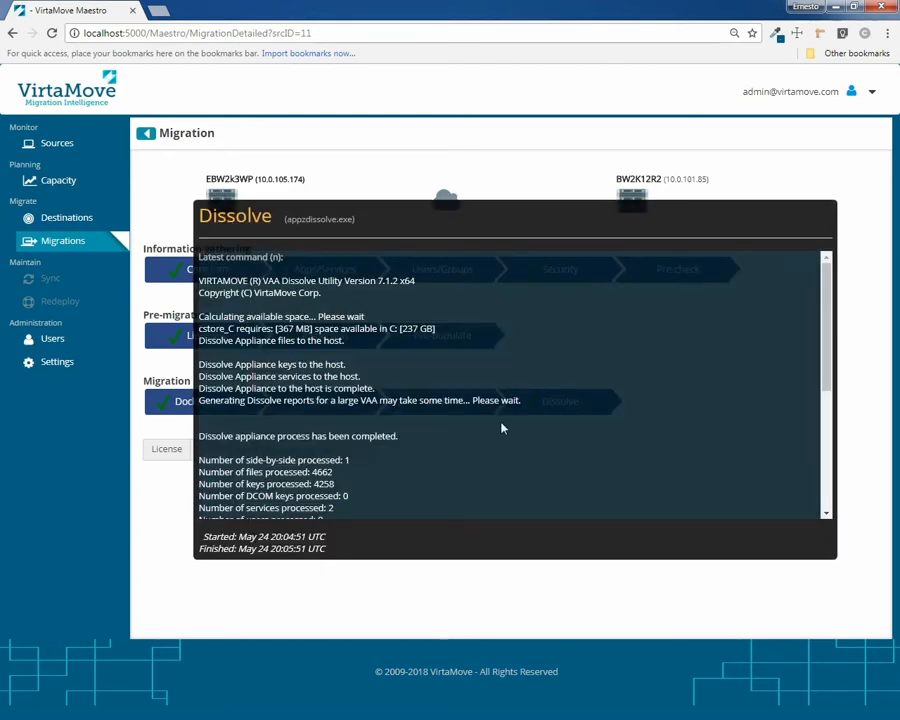
pyautogui.scroll(-3, 502, 428)
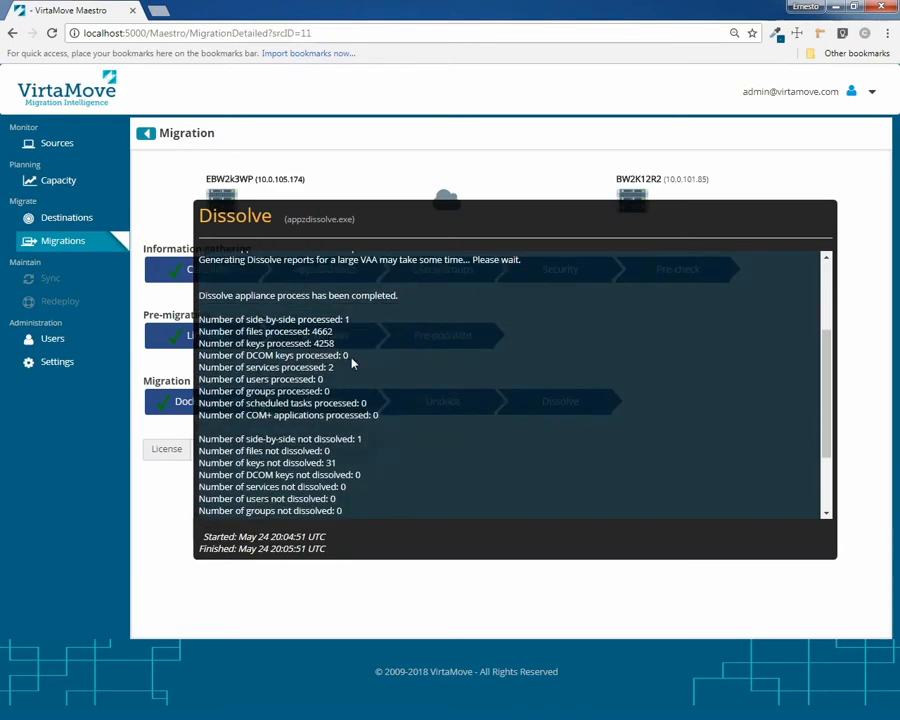
pyautogui.scroll(-2, 450, 437)
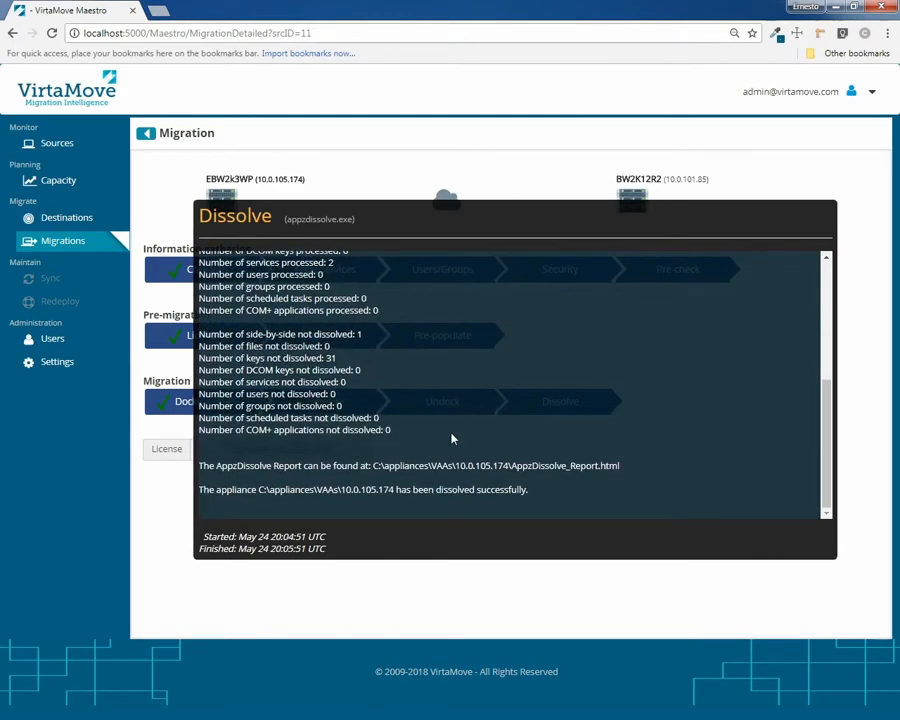
pyautogui.click(866, 368)
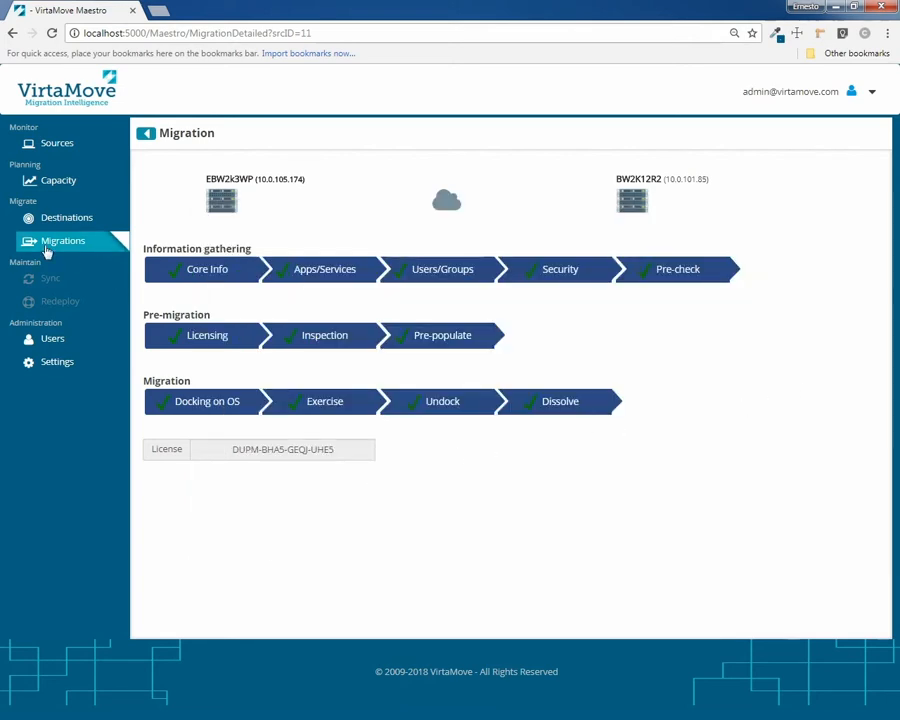
# Show the Migrations list with the finished EBW2k3WP to BW2K12R2 migration
pyautogui.click(45, 248)
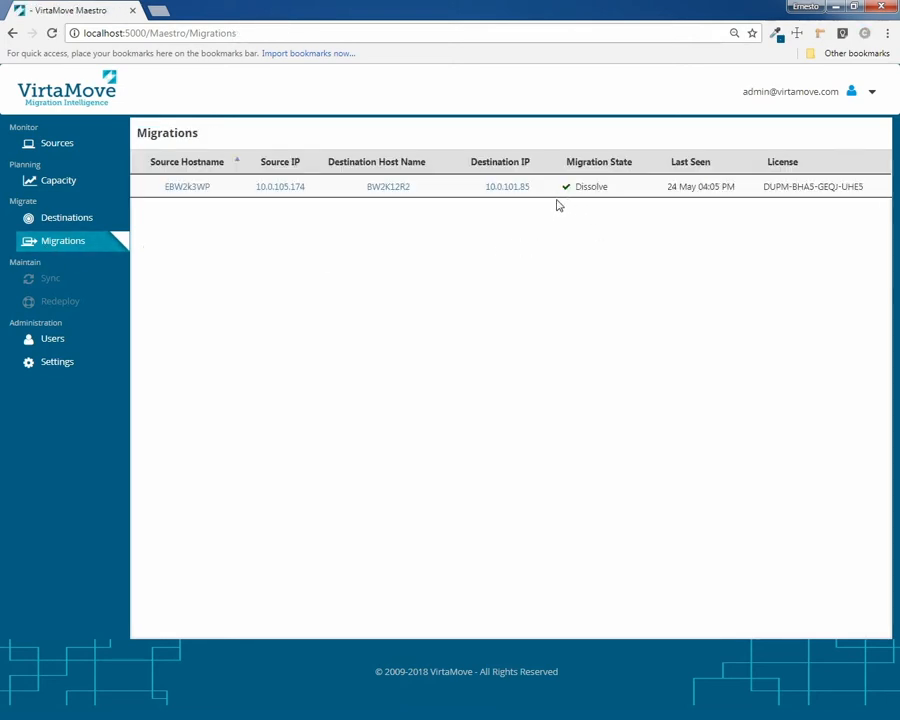